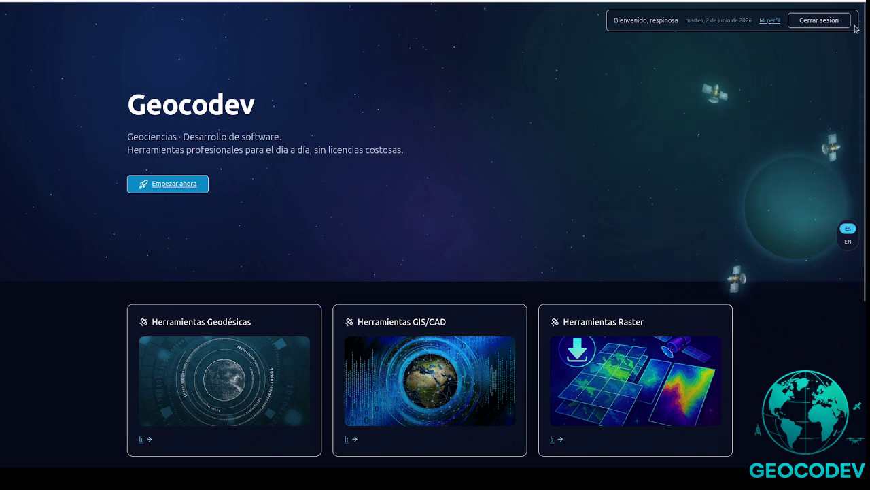
Open the Mínimos Cuadrados (MMCC) traverse adjustment under Cálculo de Poligonales in Herramientas Geodésicas.
{"action": "scroll", "coordinate": [134, 131], "scroll_direction": "down", "scroll_amount": 2}
{"action": "scroll", "coordinate": [134, 131], "scroll_direction": "down", "scroll_amount": 1}
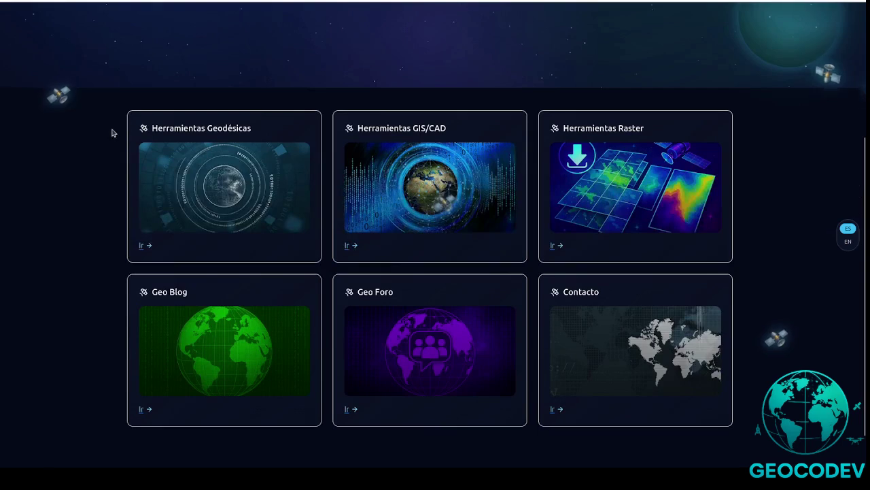
{"action": "left_click", "coordinate": [184, 176]}
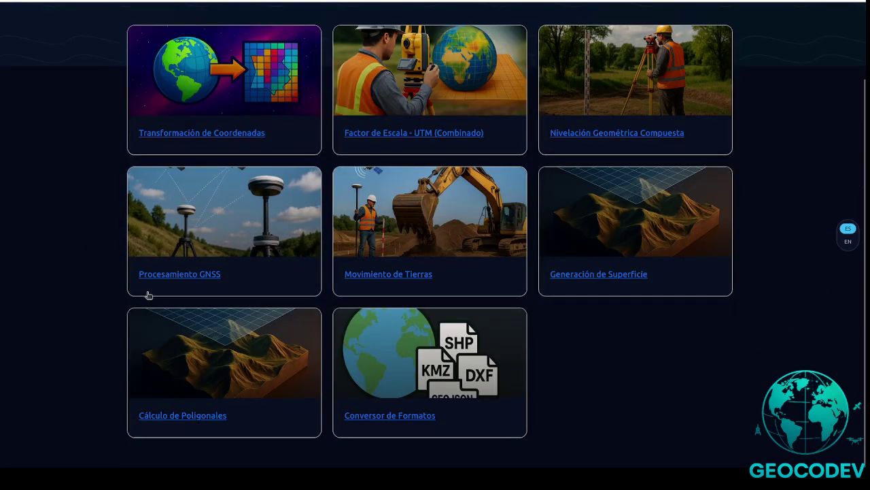
{"action": "left_click", "coordinate": [220, 342]}
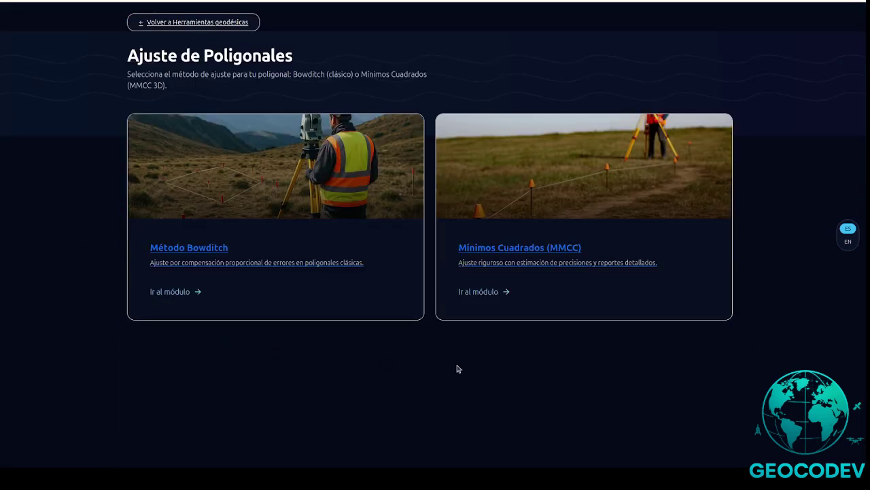
{"action": "left_click", "coordinate": [520, 166]}
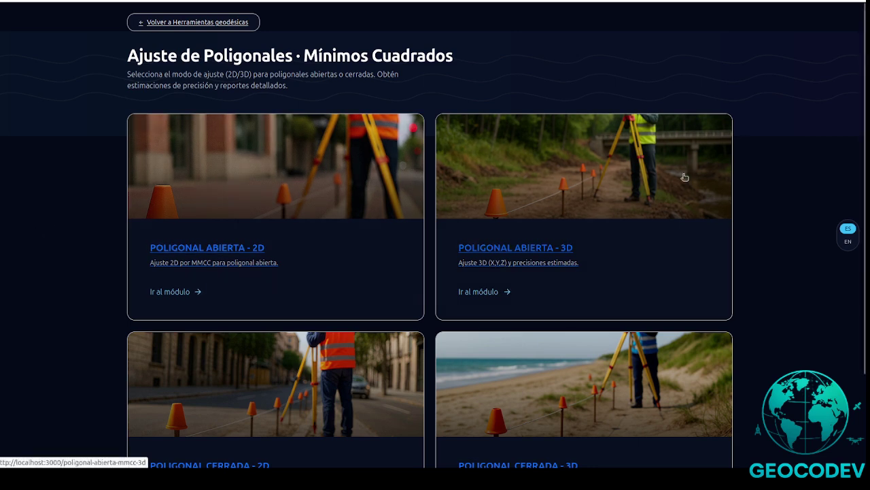
Open the POLIGONAL ABIERTA - 3D module and download its Lados 3D and Bases 3D input formats.
{"action": "scroll", "coordinate": [684, 175], "scroll_direction": "down", "scroll_amount": 2}
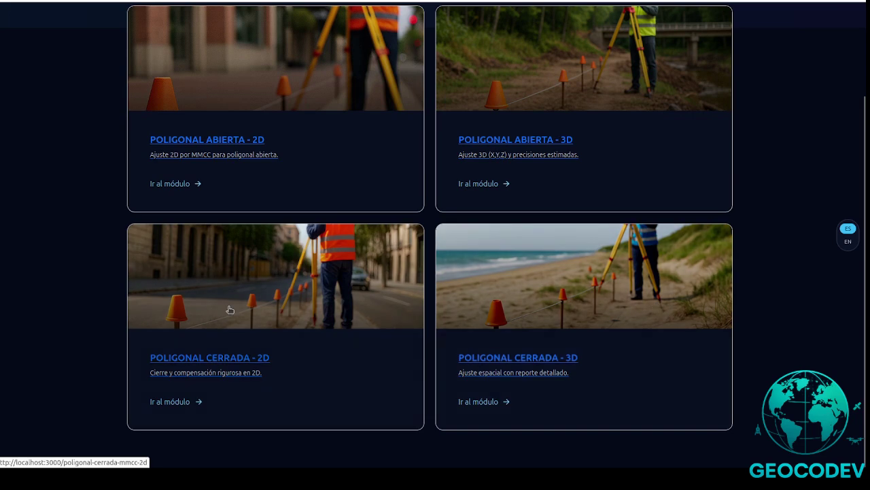
{"action": "scroll", "coordinate": [792, 170], "scroll_direction": "up", "scroll_amount": 2}
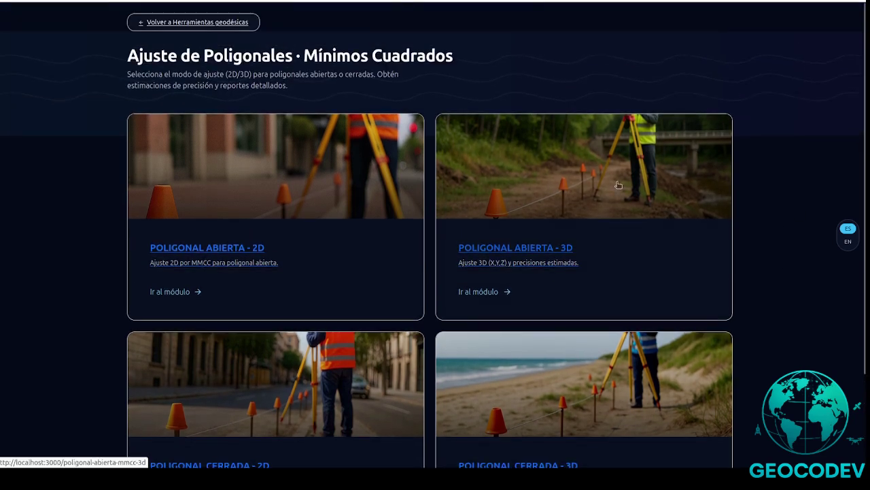
{"action": "left_click", "coordinate": [562, 184]}
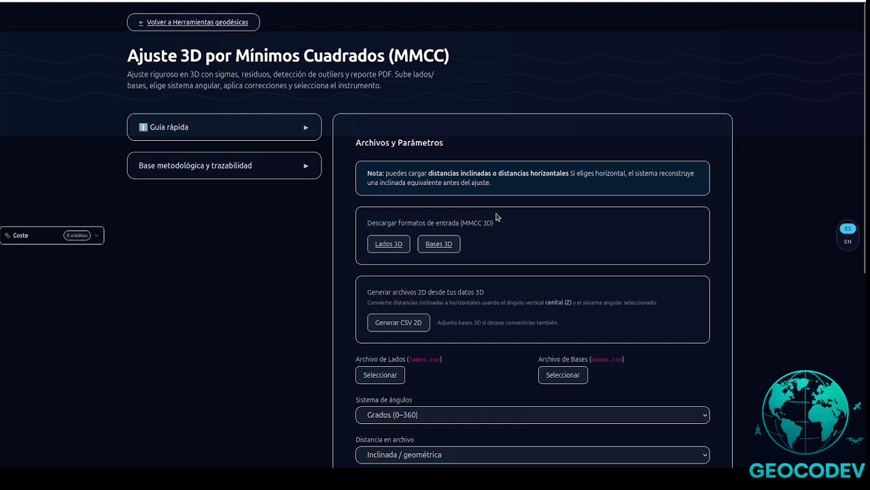
{"action": "left_click", "coordinate": [400, 248]}
{"action": "left_click", "coordinate": [442, 247]}
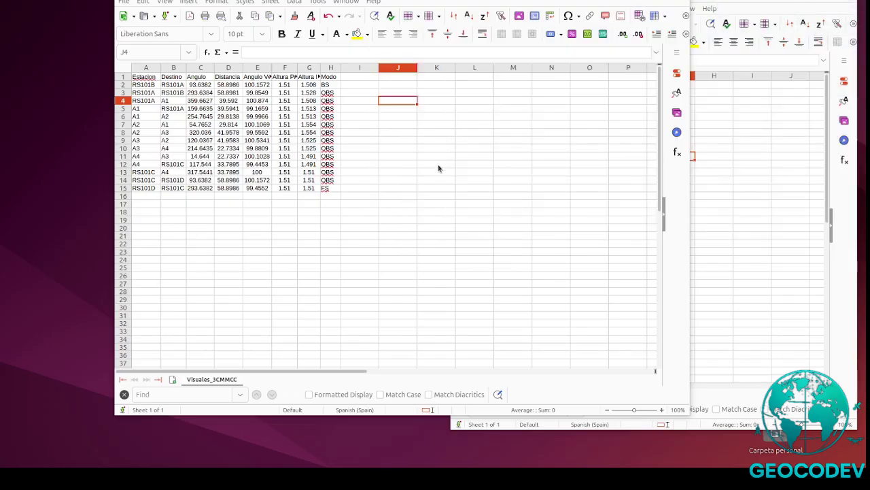
Examine the Estacion, Destino, Angulo and Distancia columns of the Visuales_3CMMCC sheet in LibreOffice Calc.
{"action": "left_click", "coordinate": [440, 166]}
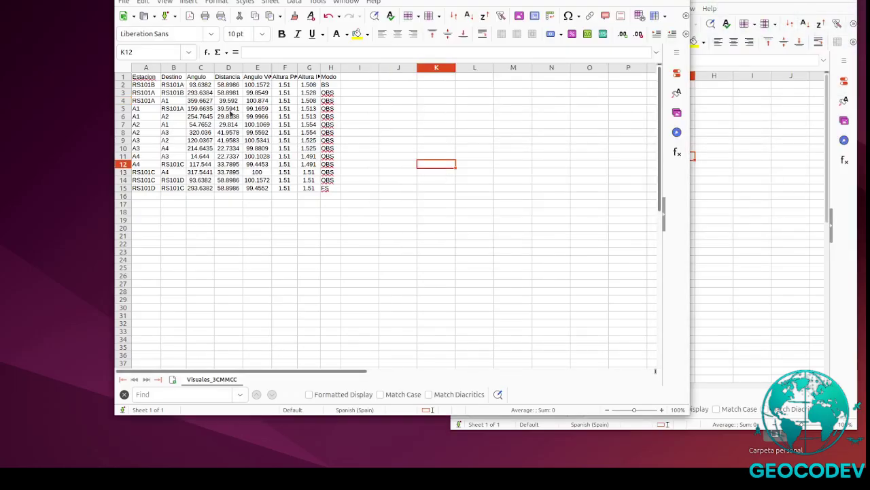
{"action": "left_click", "coordinate": [147, 70]}
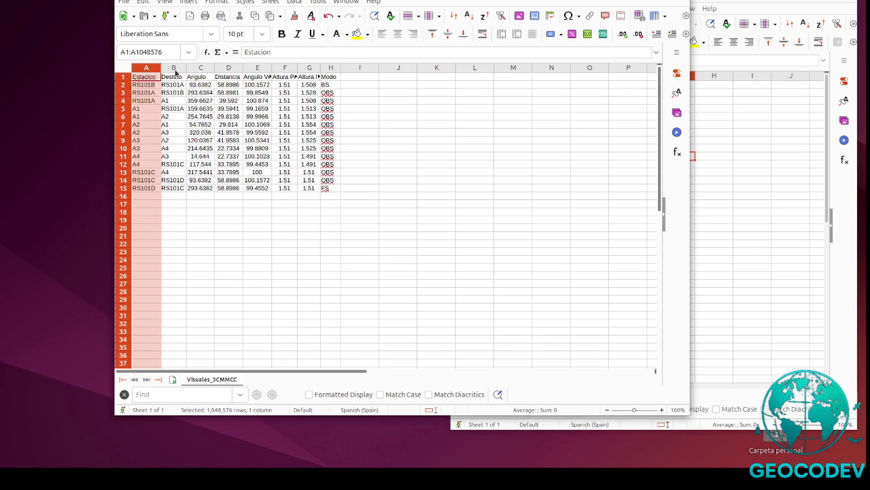
{"action": "left_click", "coordinate": [176, 68]}
{"action": "left_click", "coordinate": [199, 69]}
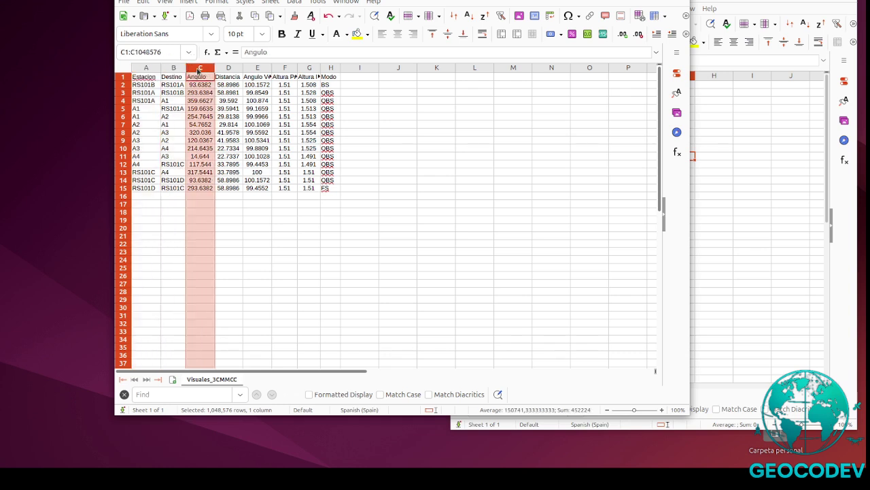
{"action": "left_click", "coordinate": [225, 69]}
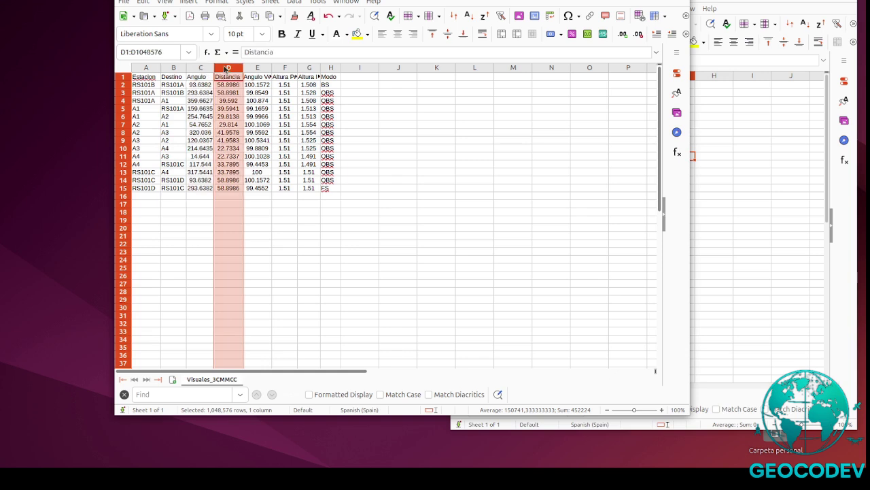
Widen the Angulo Vertical, Altura Prisma, Altura Instrumento and Modo columns to fit their headings.
{"action": "left_click", "coordinate": [262, 69]}
{"action": "left_click_drag", "start_coordinate": [271, 69], "coordinate": [330, 71]}
{"action": "left_click", "coordinate": [299, 69]}
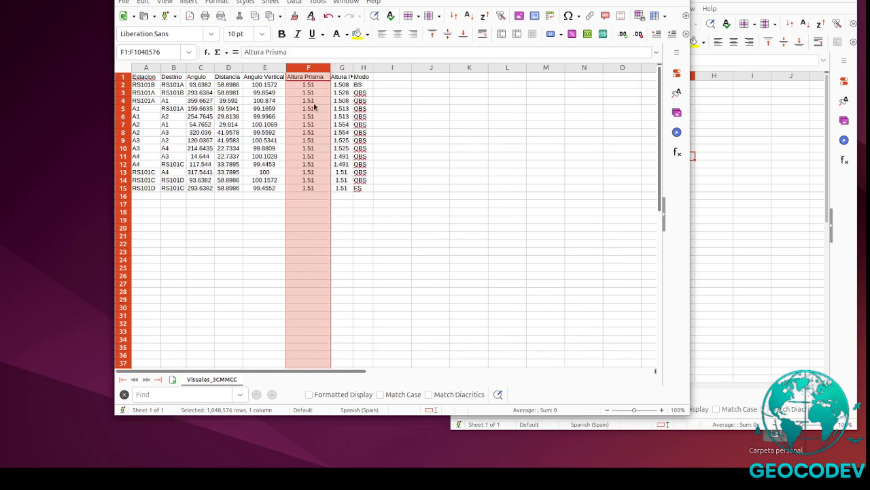
{"action": "left_click_drag", "start_coordinate": [353, 72], "coordinate": [390, 70]}
{"action": "left_click", "coordinate": [365, 66]}
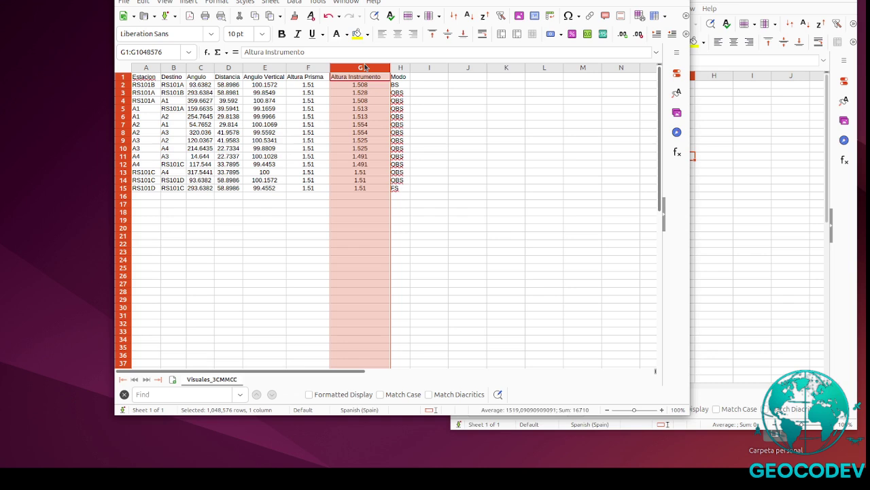
{"action": "left_click_drag", "start_coordinate": [410, 68], "coordinate": [430, 72]}
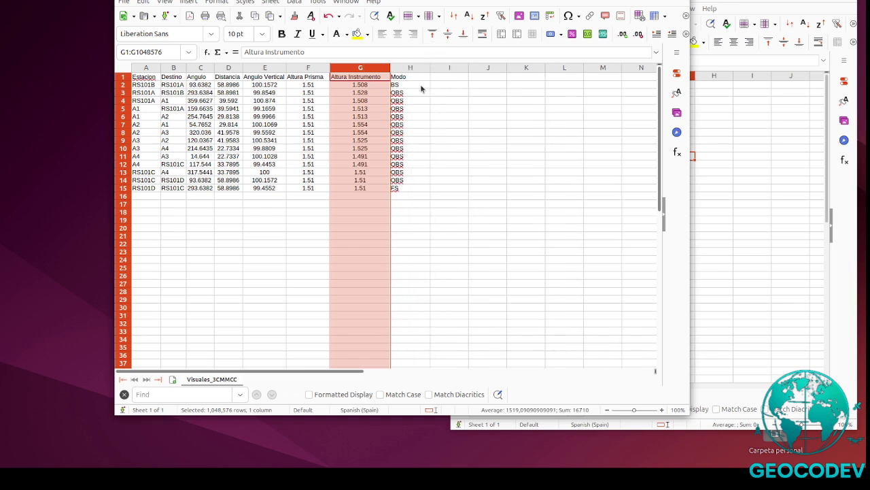
Examine the Modo codes in the observations: BS in the first row, OBS in rows 3 to 14 and FS in the last row.
{"action": "left_click", "coordinate": [406, 85]}
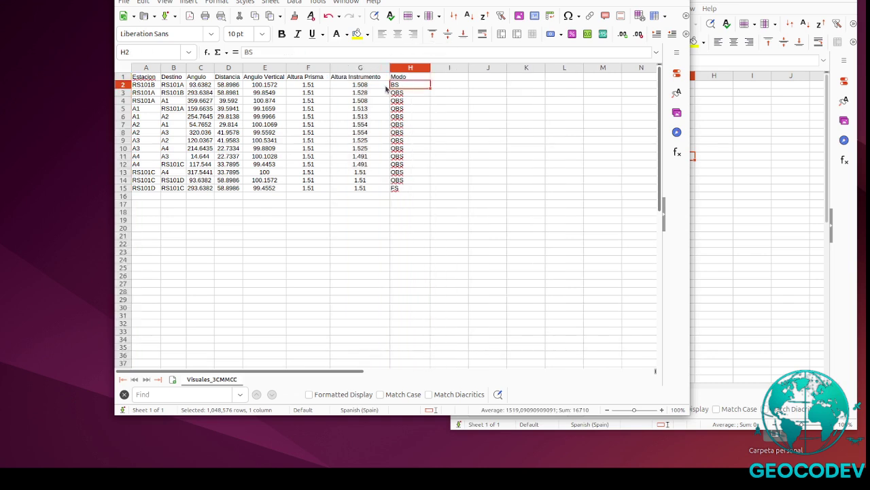
{"action": "left_click", "coordinate": [123, 85]}
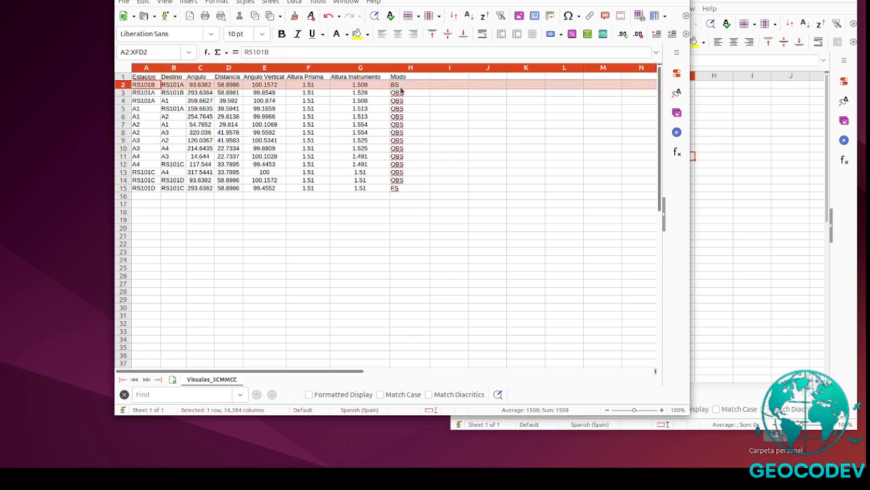
{"action": "left_click", "coordinate": [396, 86]}
{"action": "left_click_drag", "start_coordinate": [398, 92], "coordinate": [406, 182]}
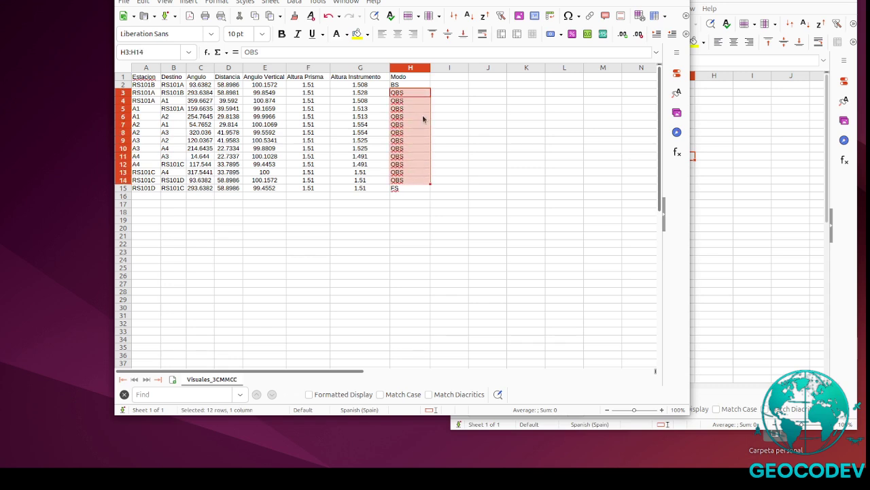
{"action": "left_click", "coordinate": [121, 189]}
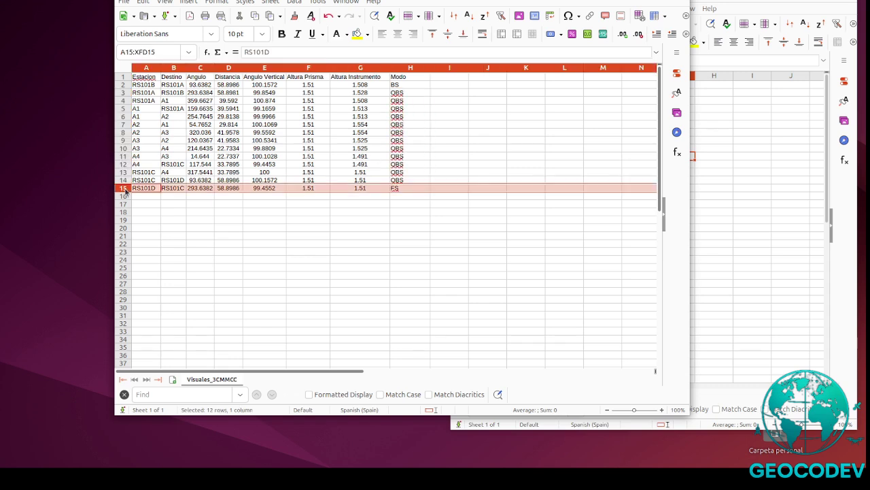
{"action": "left_click", "coordinate": [406, 191]}
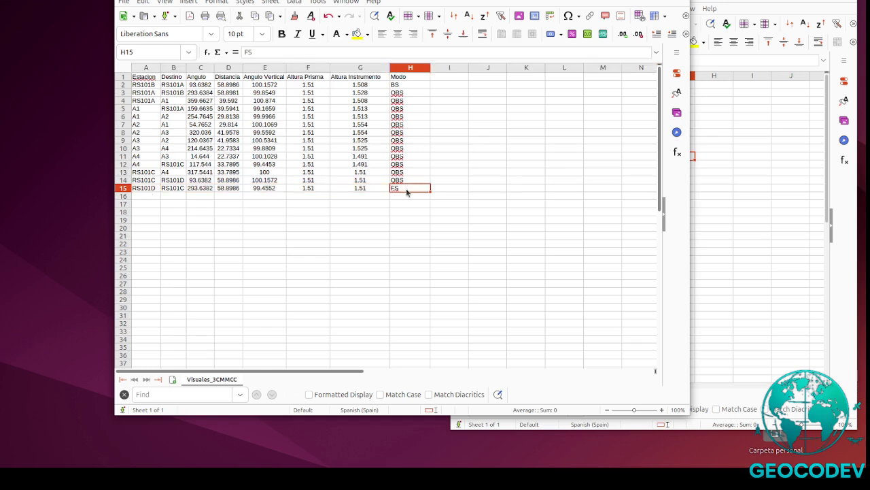
Highlight the whole set of traverse observations, cells A2:H15, without the header row.
{"action": "left_click_drag", "start_coordinate": [146, 67], "coordinate": [406, 160]}
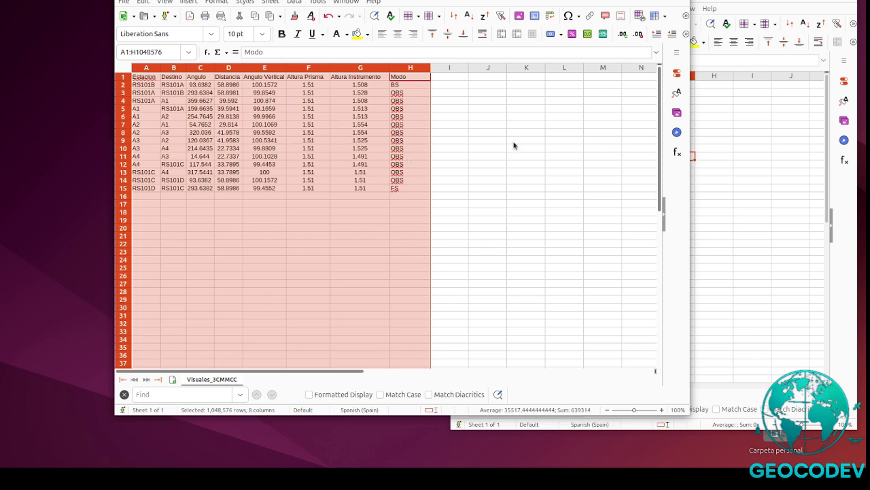
{"action": "left_click", "coordinate": [516, 141]}
{"action": "left_click", "coordinate": [149, 85]}
{"action": "left_click_drag", "start_coordinate": [148, 86], "coordinate": [405, 193]}
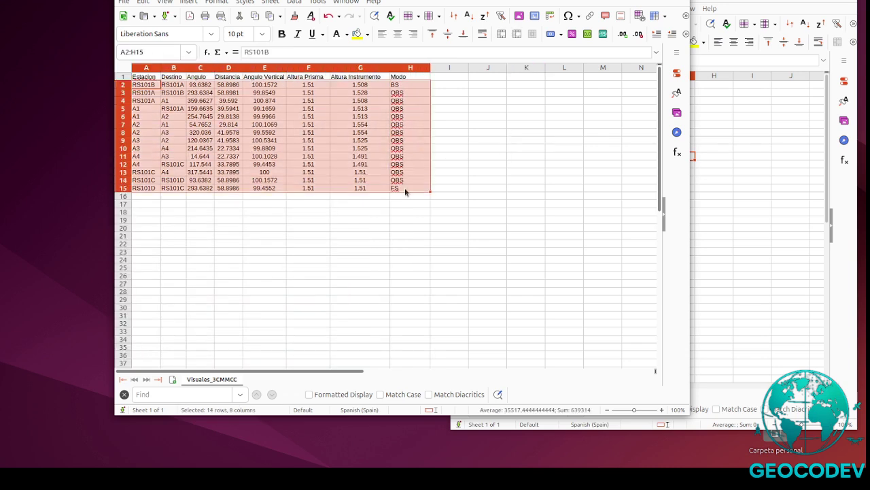
Bring the Bases y referencias_3DMMCC sheet forward and examine its Punto, Este, Norte, Altura and Tipo columns.
{"action": "left_click", "coordinate": [757, 145]}
{"action": "left_click_drag", "start_coordinate": [551, 2], "coordinate": [353, 0]}
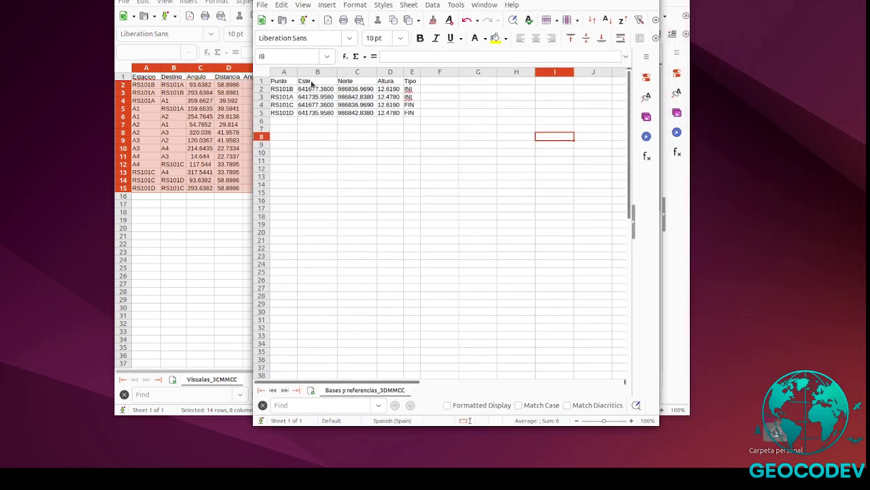
{"action": "left_click", "coordinate": [389, 72]}
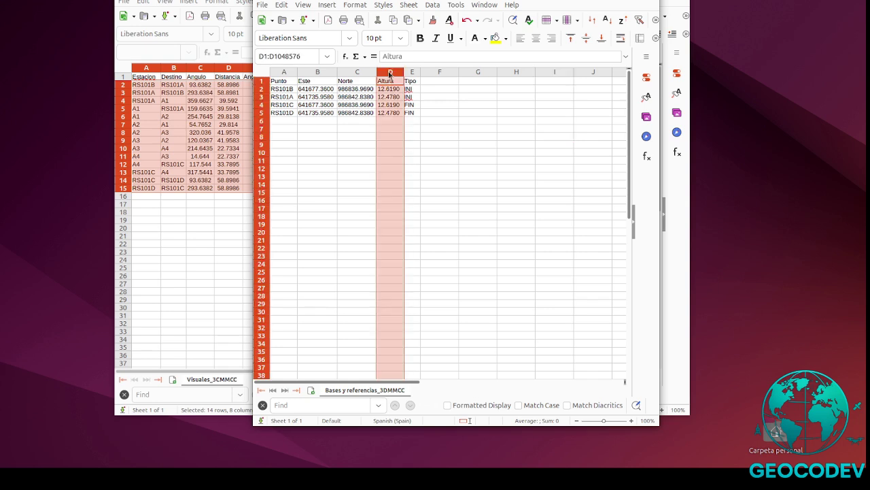
{"action": "left_click", "coordinate": [283, 72]}
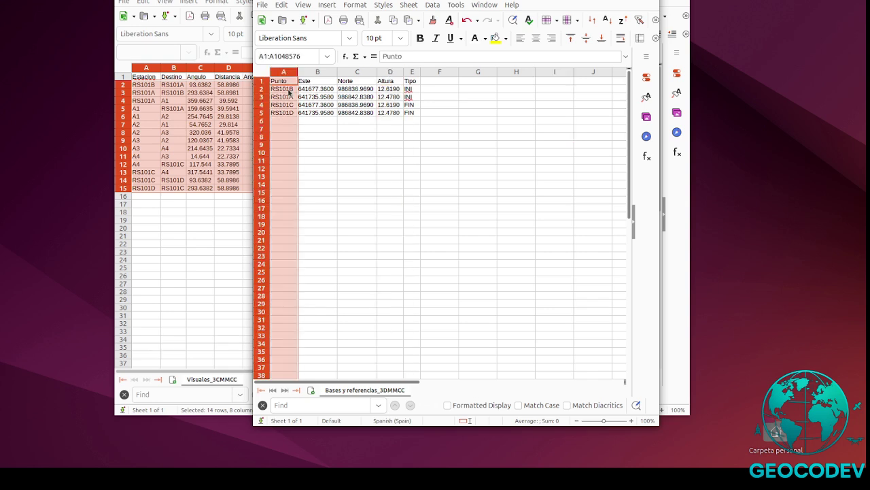
{"action": "left_click", "coordinate": [318, 72]}
{"action": "left_click", "coordinate": [350, 72]}
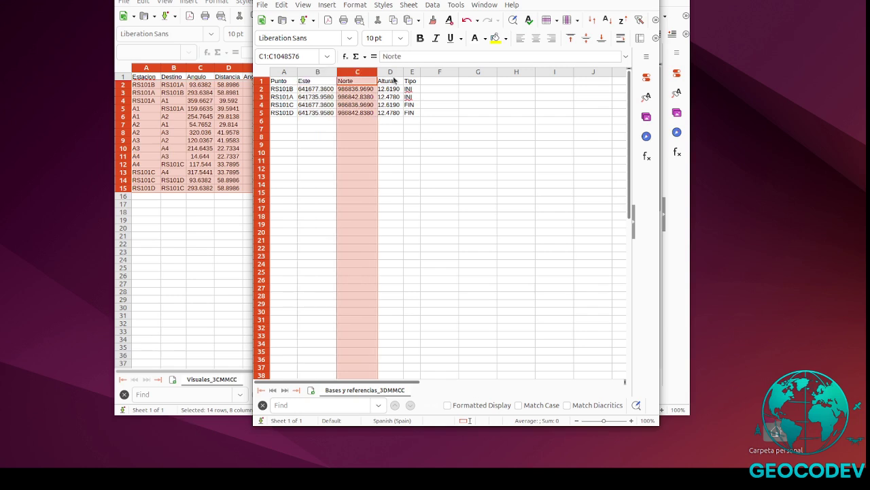
{"action": "left_click", "coordinate": [398, 73]}
{"action": "left_click", "coordinate": [412, 74]}
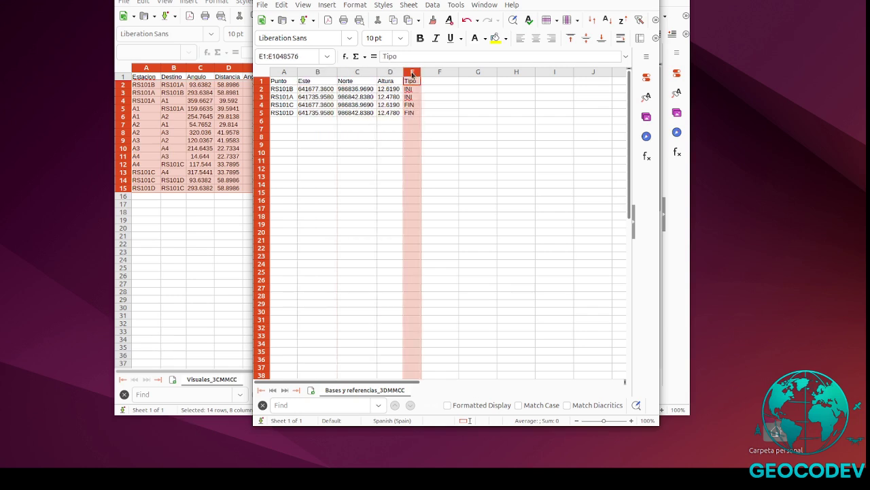
Examine the Tipo codes of the reference points: INI for RS101B and RS101A, FIN for RS101C and RS101D.
{"action": "left_click", "coordinate": [413, 91]}
{"action": "left_click_drag", "start_coordinate": [414, 90], "coordinate": [413, 100]}
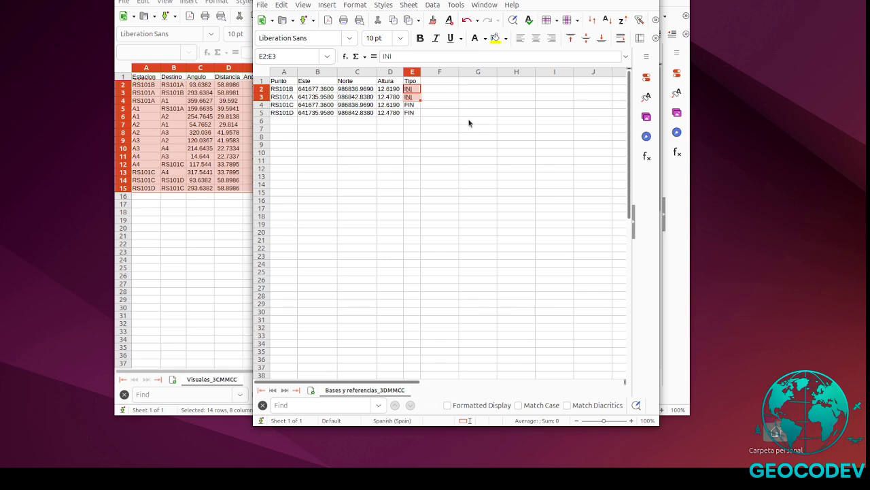
{"action": "left_click", "coordinate": [410, 105]}
{"action": "left_click_drag", "start_coordinate": [409, 110], "coordinate": [410, 112]}
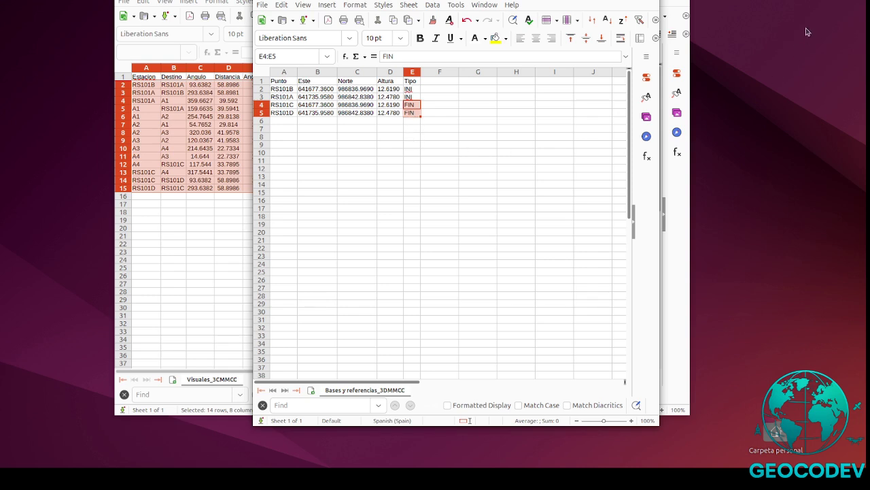
Switch back to Geocodev in the browser and load Visuales_3CMMCC.csv as the Lados file and Bases y referencias_3DMMCC.csv as the Bases file.
{"action": "key", "text": "alt+Tab"}
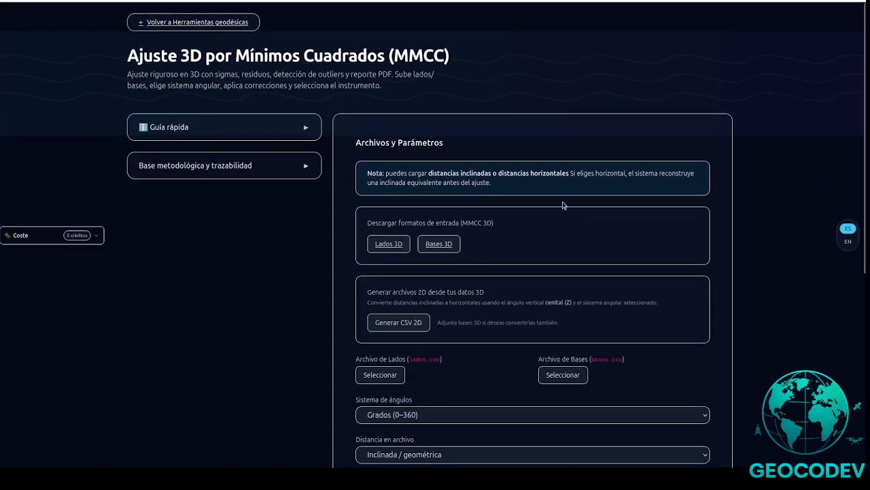
{"action": "scroll", "coordinate": [569, 215], "scroll_direction": "down", "scroll_amount": 2}
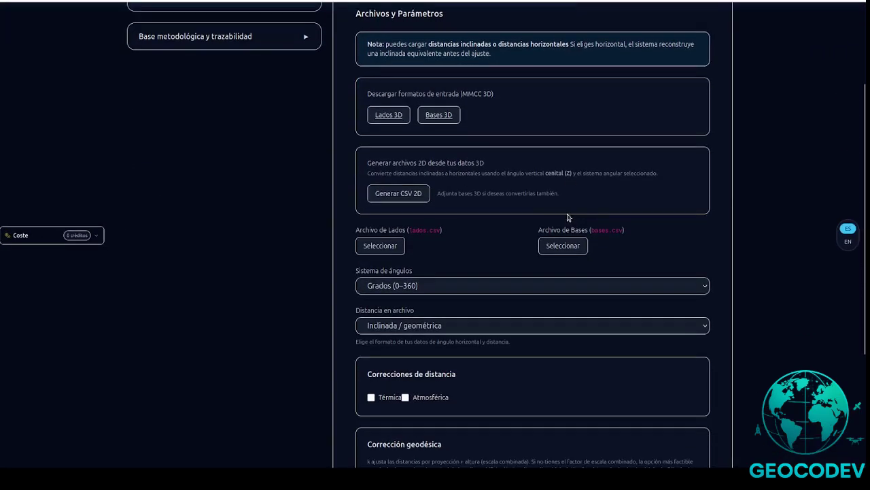
{"action": "left_click", "coordinate": [381, 246]}
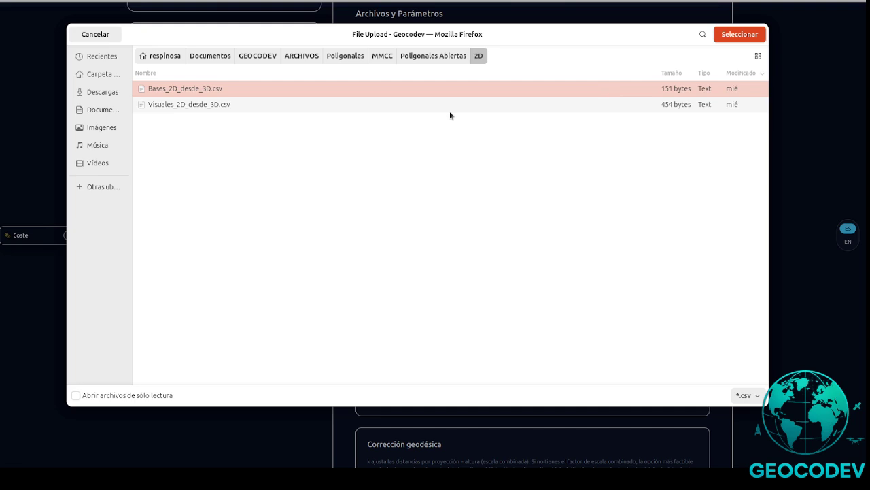
{"action": "double_click", "coordinate": [216, 105]}
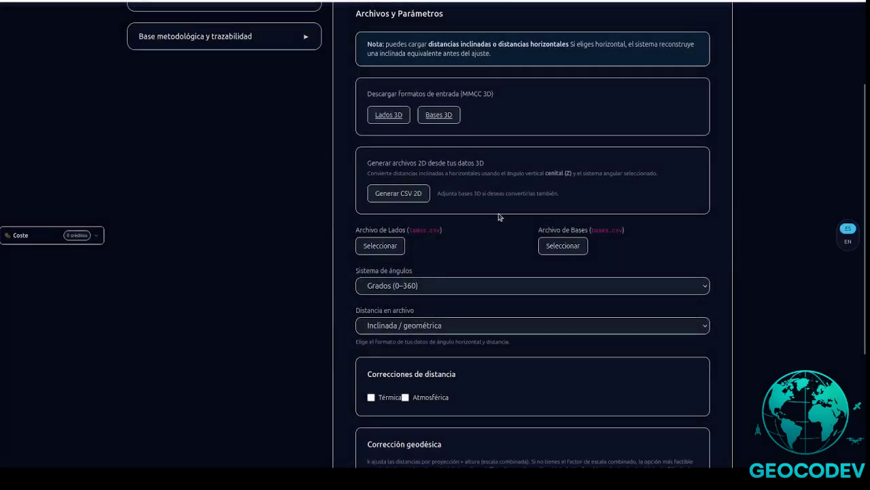
{"action": "left_click", "coordinate": [563, 245]}
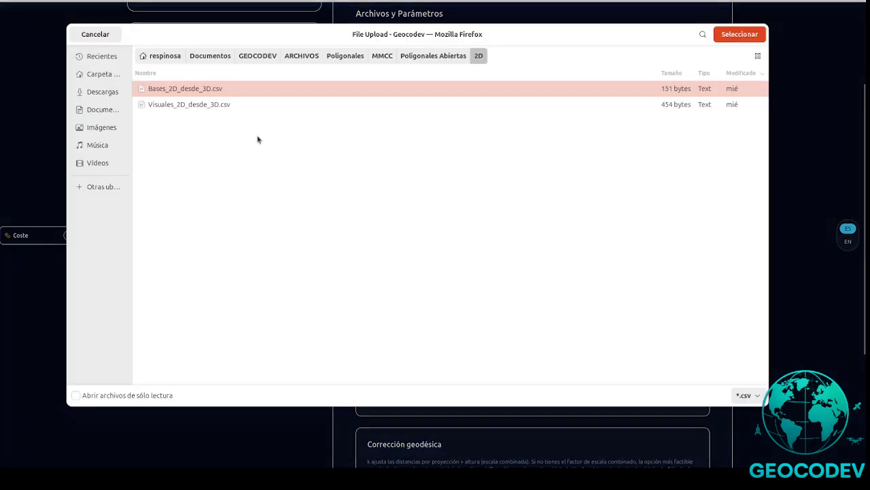
{"action": "double_click", "coordinate": [213, 95]}
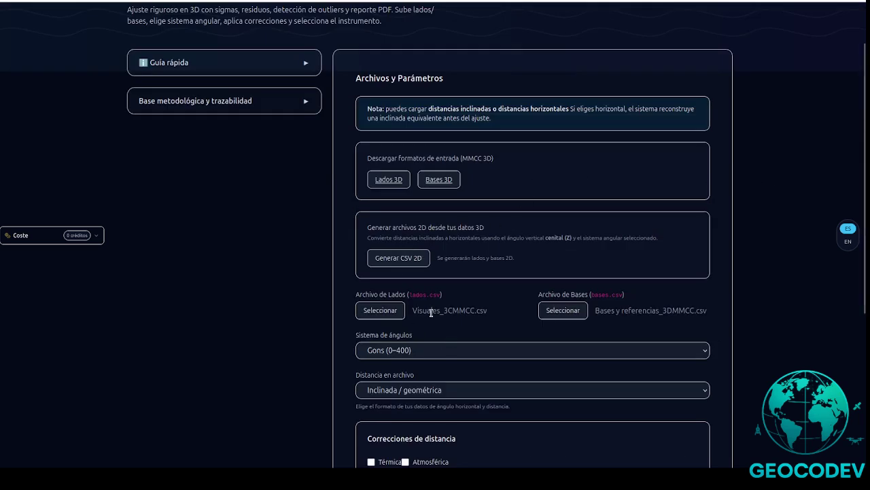
Set the angle system to Gons (0–400) and generate the 2D Lados and Bases CSV files from the loaded 3D data.
{"action": "left_click", "coordinate": [400, 348]}
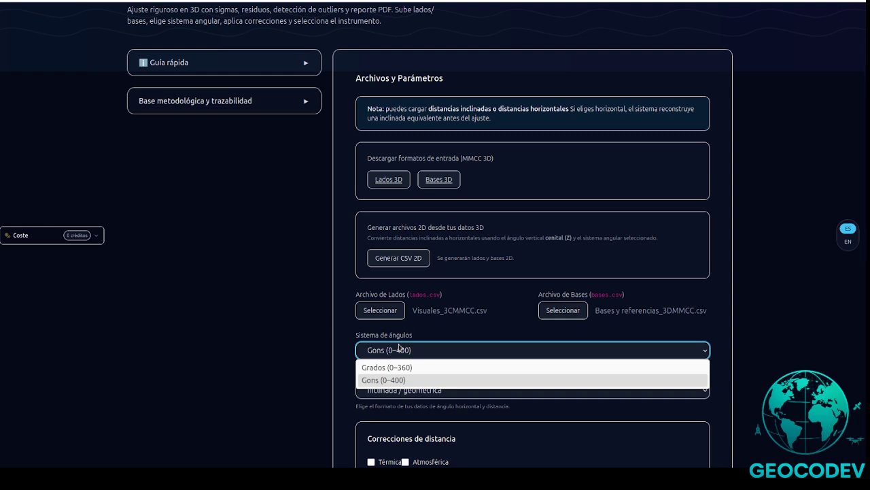
{"action": "left_click", "coordinate": [381, 381]}
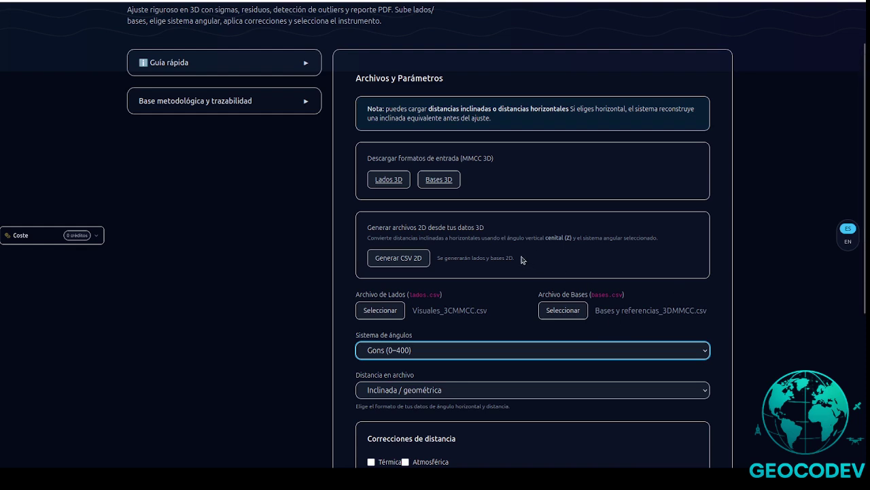
{"action": "left_click_drag", "start_coordinate": [522, 260], "coordinate": [362, 232]}
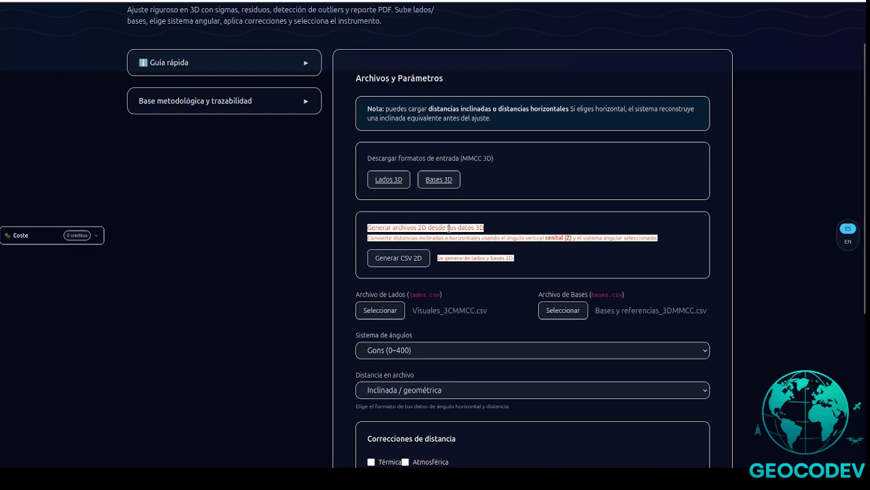
{"action": "left_click", "coordinate": [449, 228]}
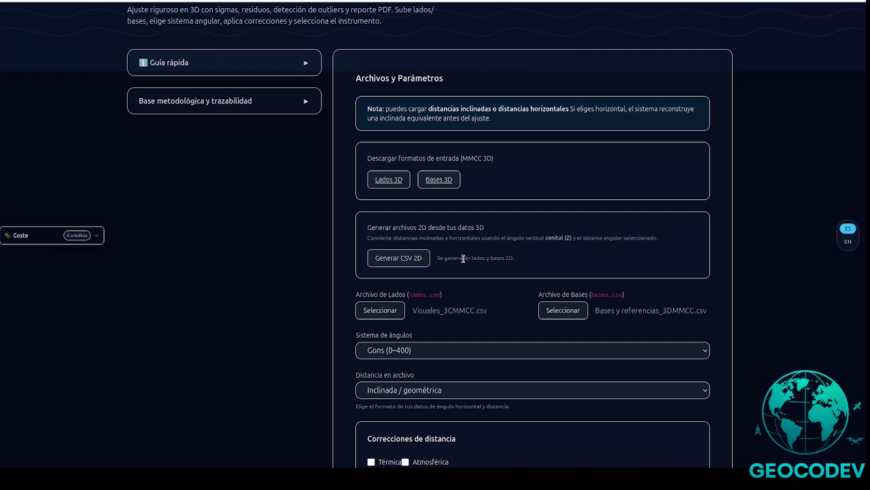
{"action": "left_click", "coordinate": [394, 259]}
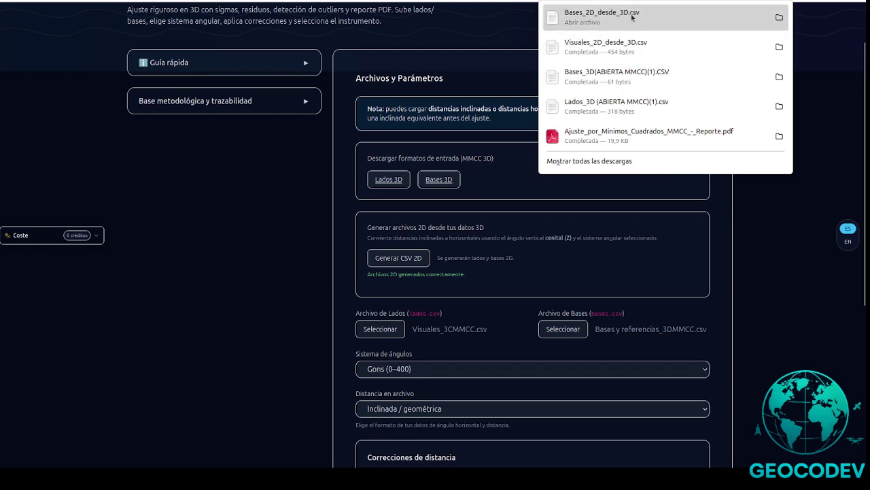
{"action": "left_click", "coordinate": [723, 218]}
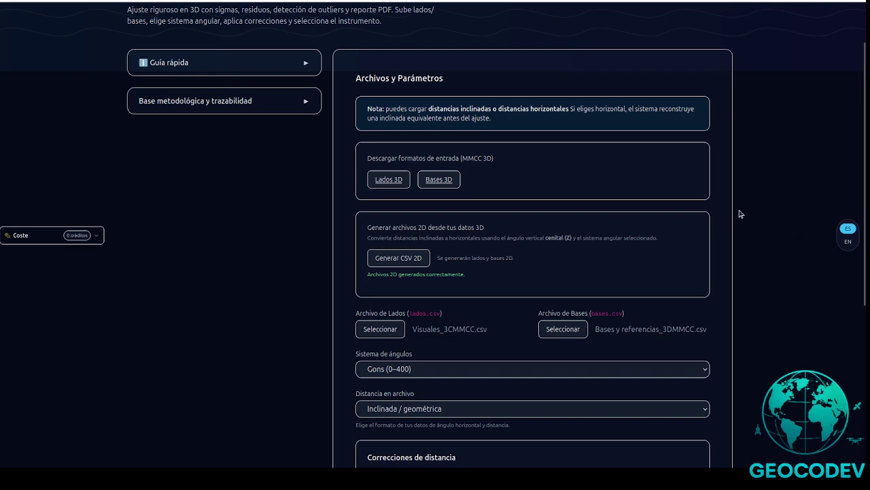
Set the distance format of the observation file to Inclinada / geométrica.
{"action": "scroll", "coordinate": [722, 229], "scroll_direction": "down", "scroll_amount": 2}
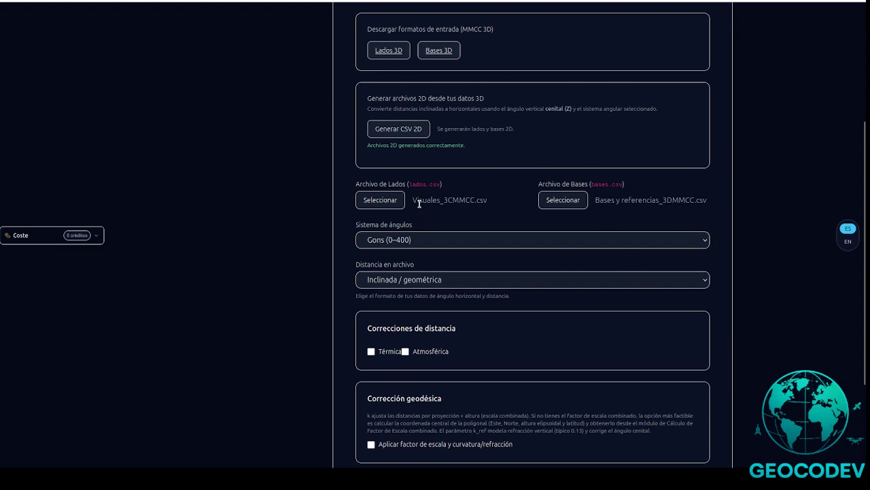
{"action": "scroll", "coordinate": [417, 200], "scroll_direction": "down", "scroll_amount": 1}
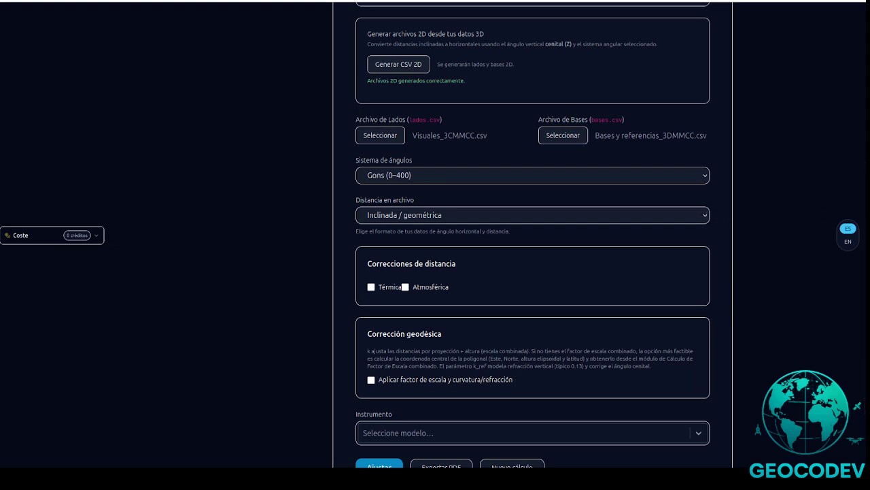
{"action": "left_click", "coordinate": [455, 216]}
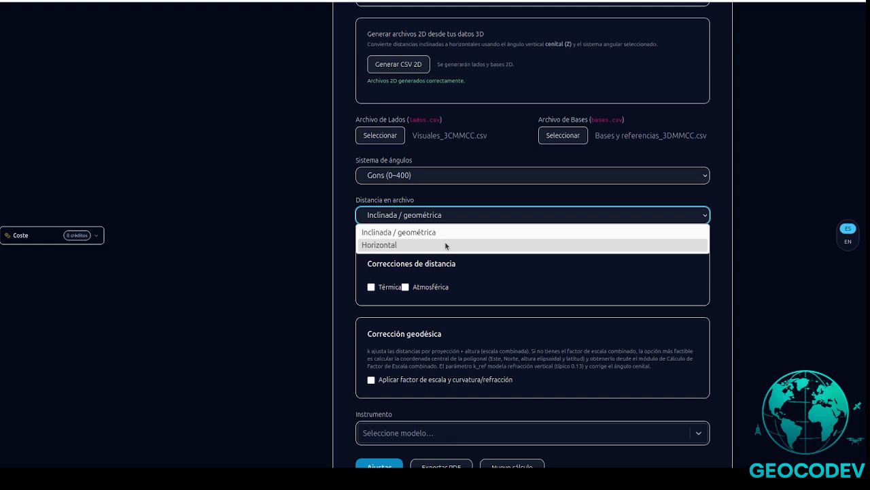
{"action": "left_click", "coordinate": [411, 232]}
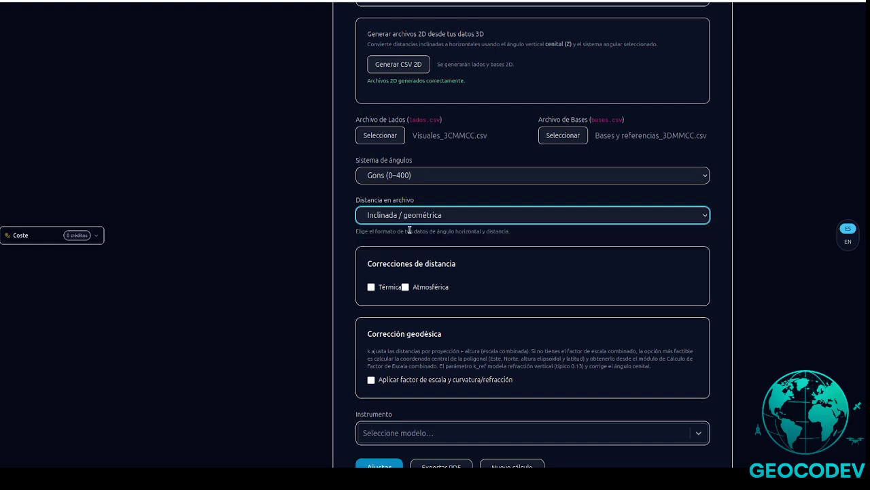
{"action": "left_click", "coordinate": [419, 219]}
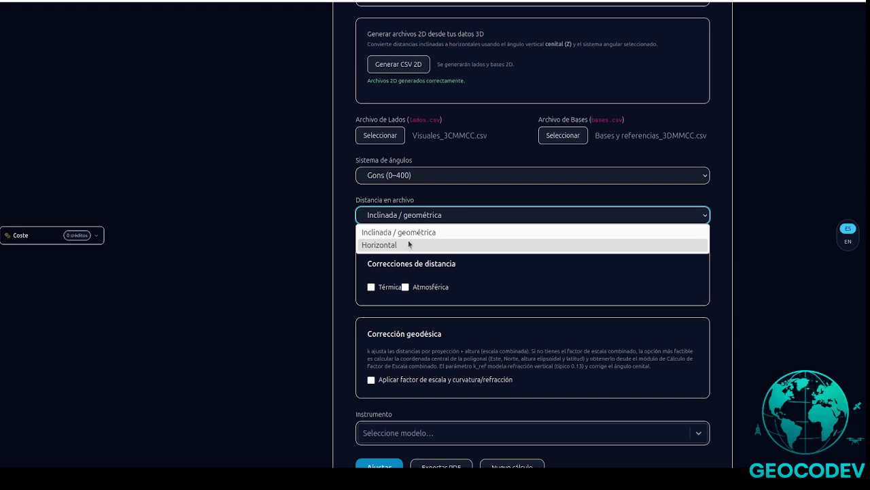
{"action": "left_click", "coordinate": [469, 209]}
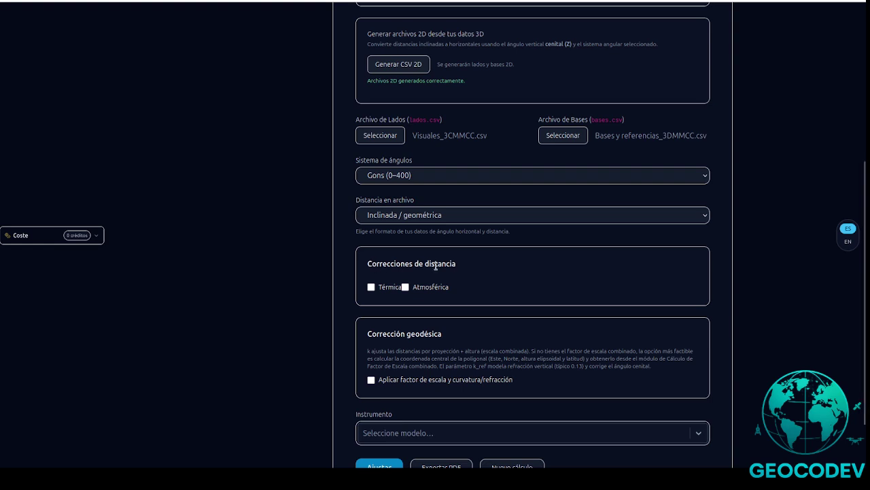
Enable the Térmica and Atmosférica distance corrections and check their temperature and humidity values.
{"action": "left_click", "coordinate": [371, 287]}
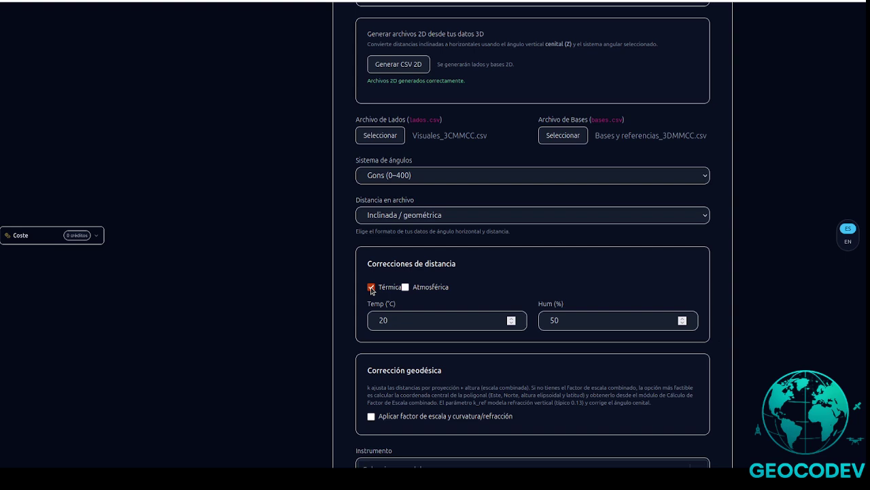
{"action": "left_click", "coordinate": [406, 287]}
{"action": "scroll", "coordinate": [396, 296], "scroll_direction": "down", "scroll_amount": 2}
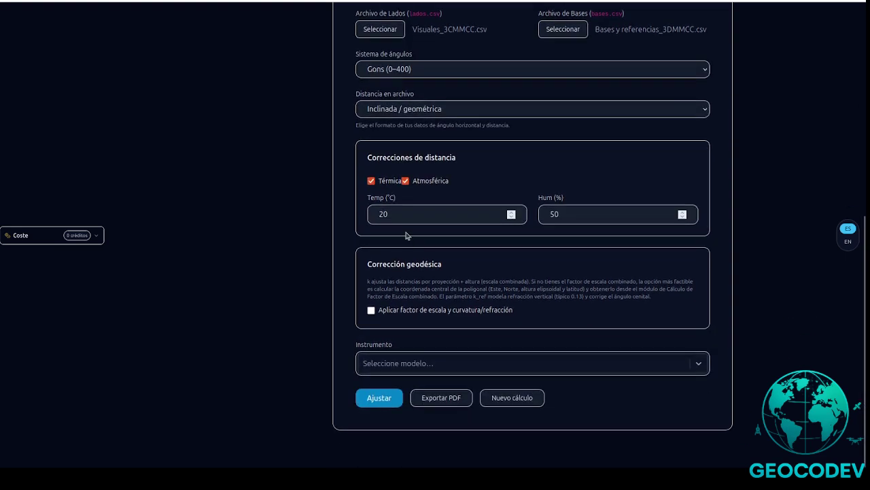
{"action": "left_click_drag", "start_coordinate": [408, 215], "coordinate": [352, 213]}
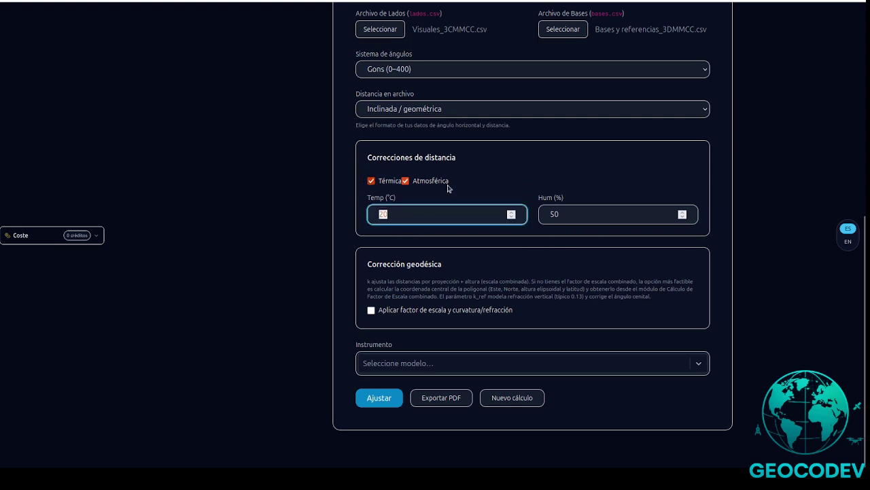
{"action": "left_click", "coordinate": [403, 213]}
{"action": "double_click", "coordinate": [573, 212]}
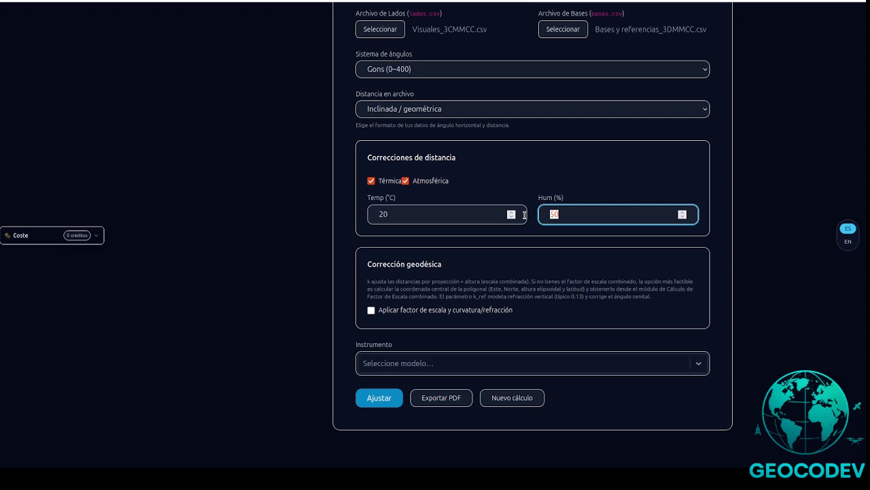
{"action": "left_click", "coordinate": [431, 219]}
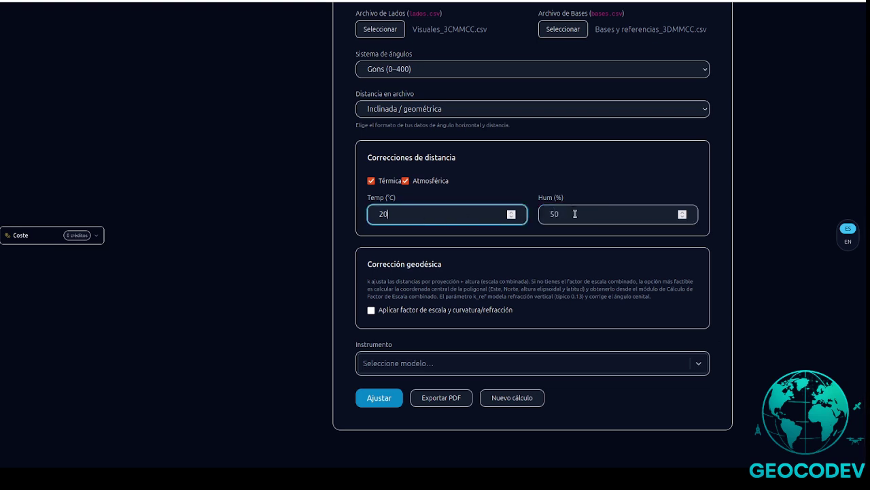
{"action": "left_click", "coordinate": [539, 295]}
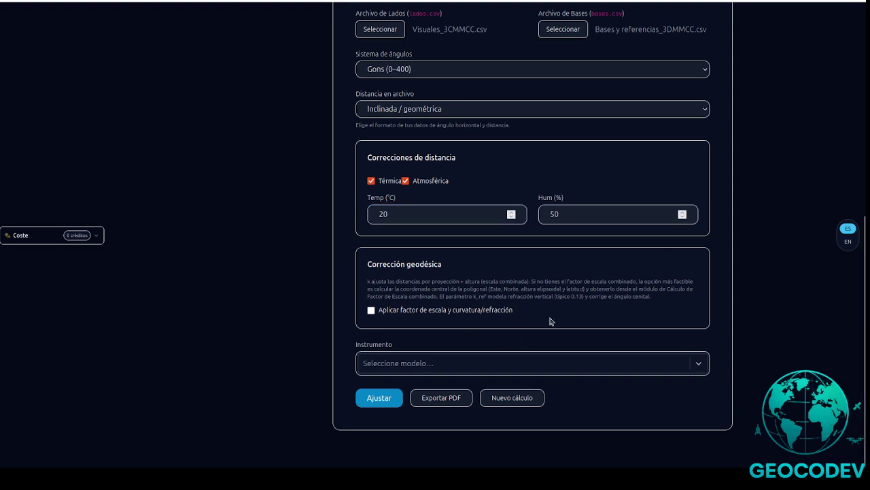
Apply the geodetic scale and curvature/refraction correction with a scale factor of 0.99998736, and check the refraction coefficient.
{"action": "left_click_drag", "start_coordinate": [654, 297], "coordinate": [368, 279]}
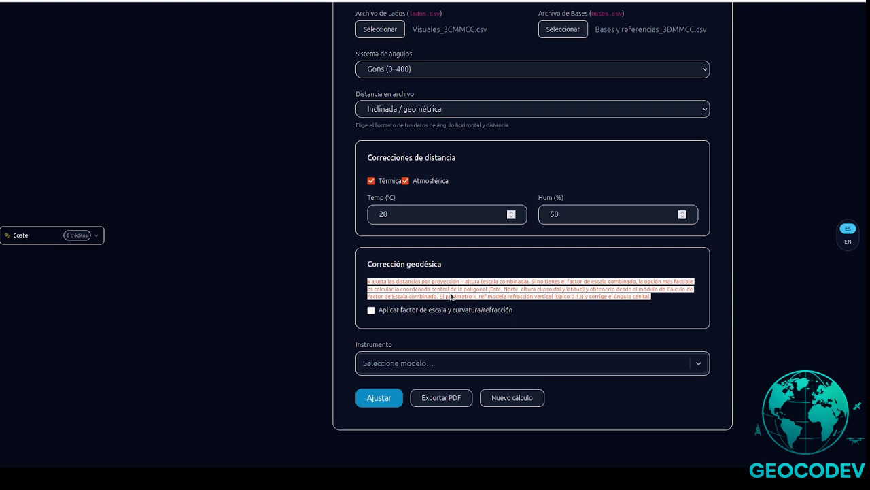
{"action": "left_click", "coordinate": [408, 297]}
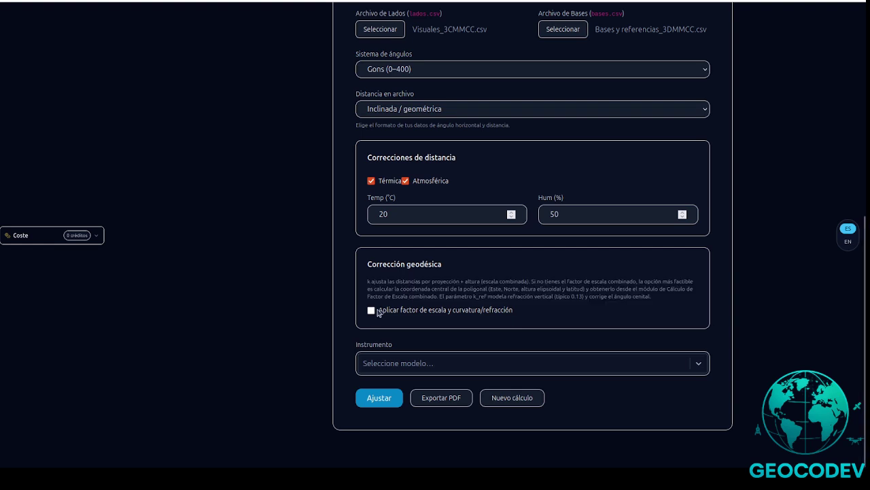
{"action": "left_click", "coordinate": [371, 311]}
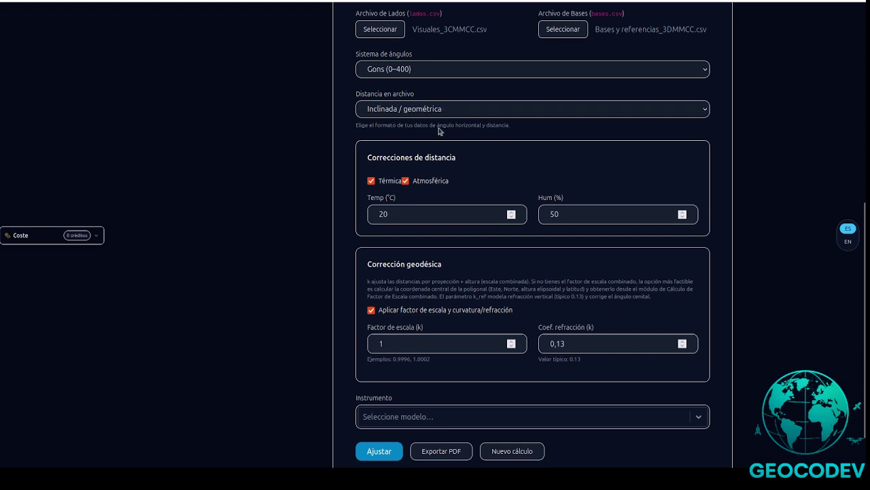
{"action": "double_click", "coordinate": [402, 344]}
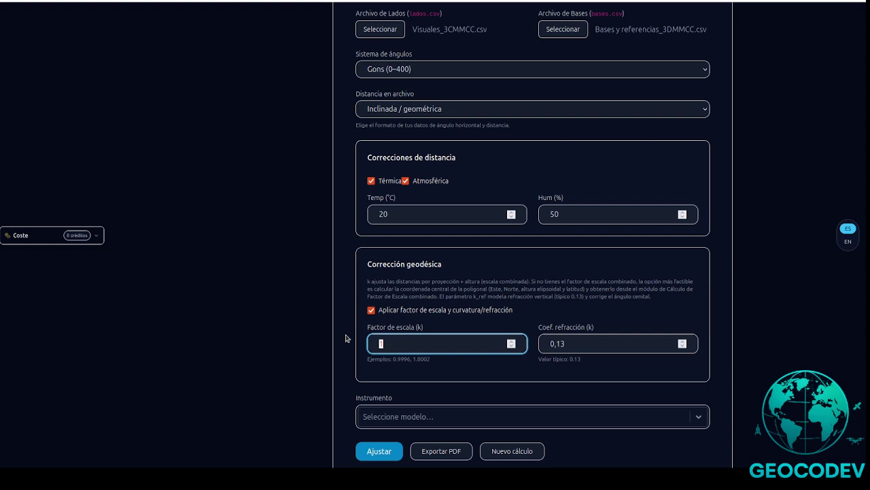
{"action": "left_click", "coordinate": [393, 346]}
{"action": "left_click_drag", "start_coordinate": [396, 346], "coordinate": [368, 343]}
{"action": "type", "text": "0.9999872"}
{"action": "key", "text": "BackSpace"}
{"action": "type", "text": "36"}
{"action": "key", "text": "Tab"}
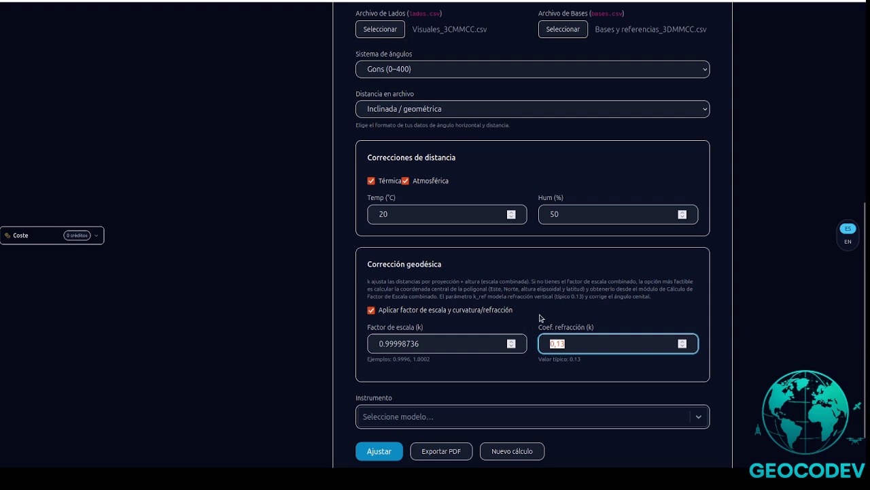
{"action": "scroll", "coordinate": [553, 316], "scroll_direction": "down", "scroll_amount": 1}
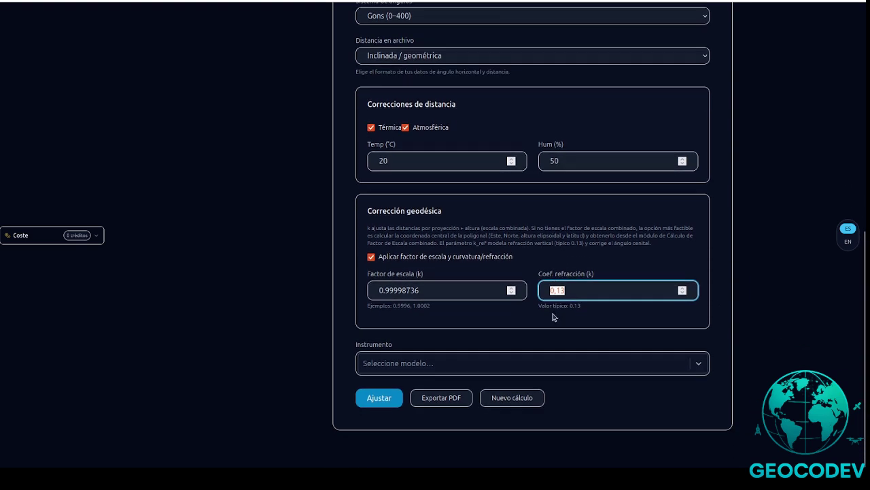
{"action": "left_click", "coordinate": [574, 291]}
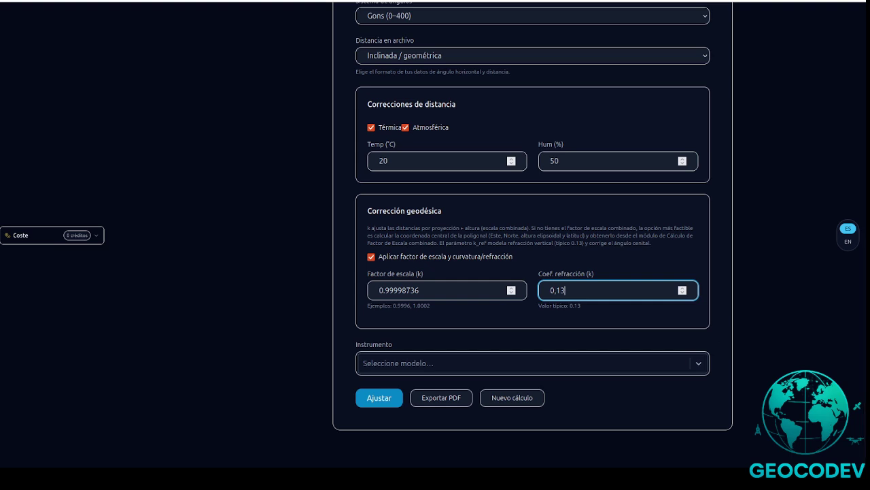
Choose stonex_r2_prisma (±2 mm 2 ppm 2") as the instrument for the adjustment.
{"action": "left_click", "coordinate": [448, 367]}
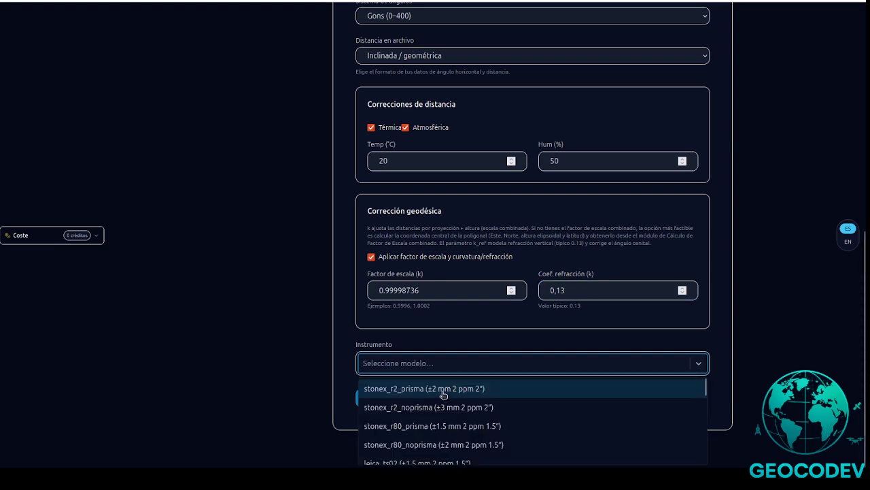
{"action": "left_click", "coordinate": [444, 390]}
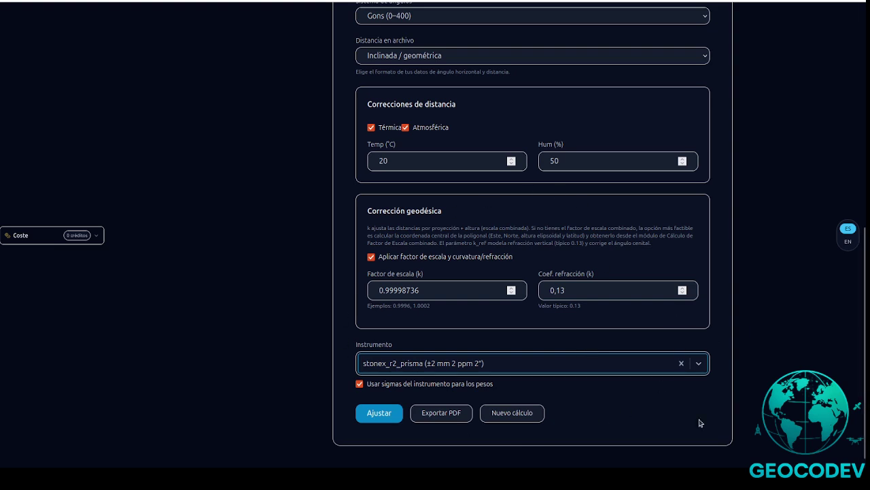
{"action": "left_click", "coordinate": [865, 401]}
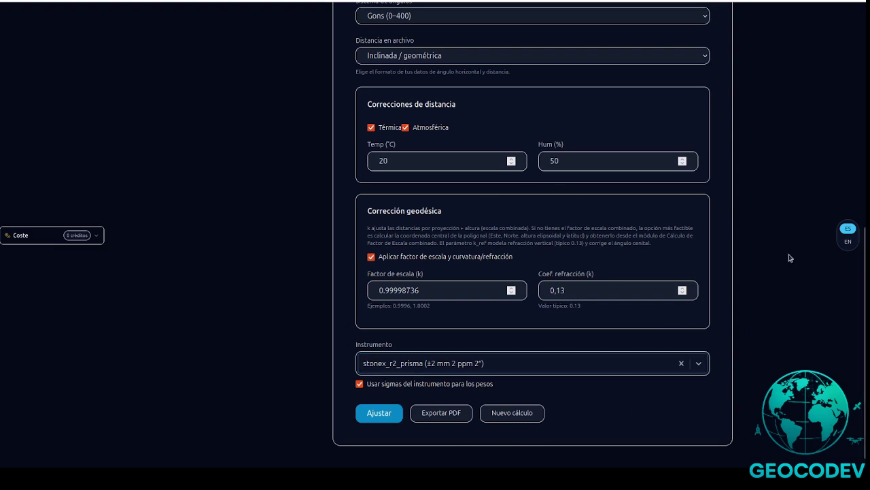
Expand the Guía rápida and examine its notes on required files, main parameters, normalized residuals and the outlier table.
{"action": "scroll", "coordinate": [705, 289], "scroll_direction": "up", "scroll_amount": 4}
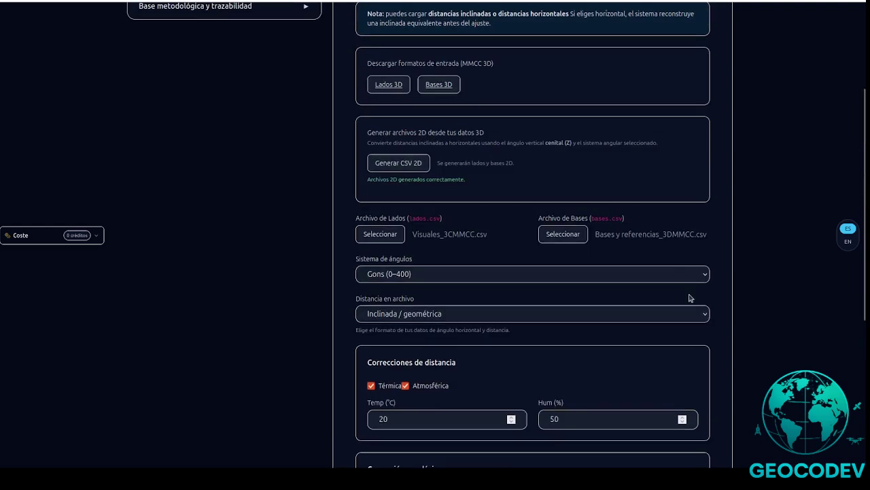
{"action": "scroll", "coordinate": [289, 206], "scroll_direction": "up", "scroll_amount": 3}
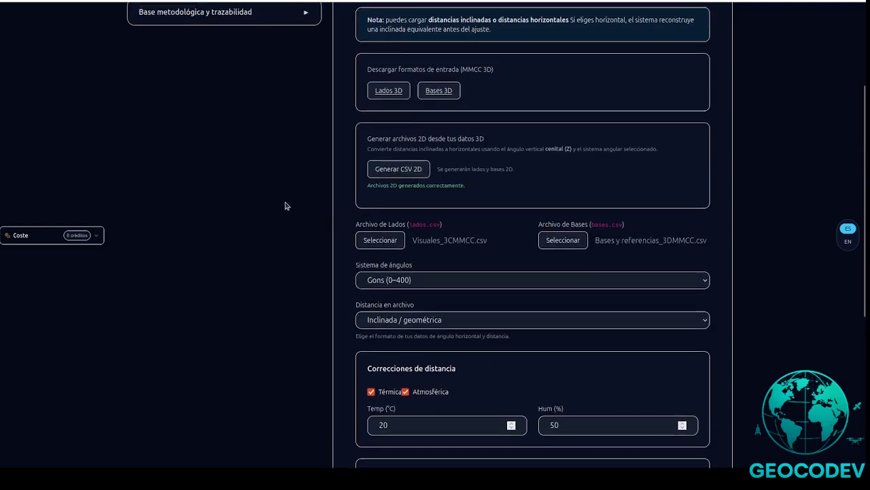
{"action": "left_click", "coordinate": [298, 138]}
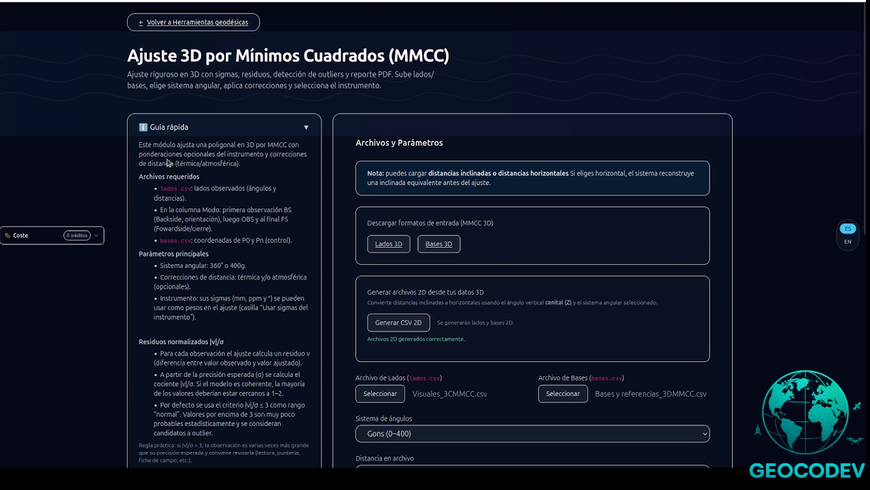
{"action": "left_click_drag", "start_coordinate": [142, 145], "coordinate": [219, 264]}
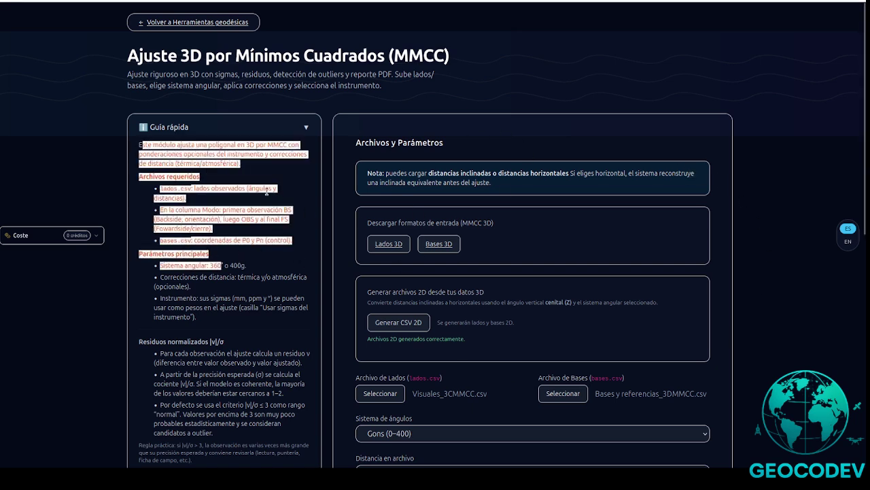
{"action": "left_click", "coordinate": [270, 156]}
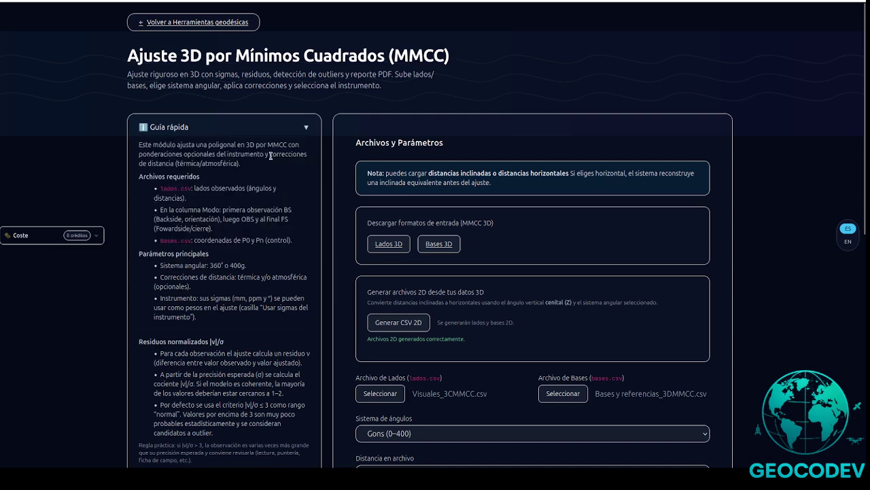
{"action": "scroll", "coordinate": [258, 189], "scroll_direction": "down", "scroll_amount": 1}
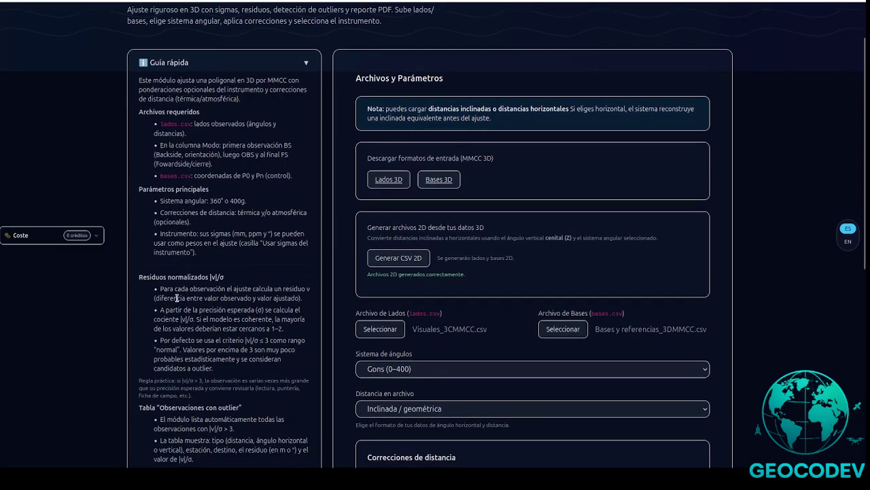
{"action": "scroll", "coordinate": [177, 297], "scroll_direction": "down", "scroll_amount": 3}
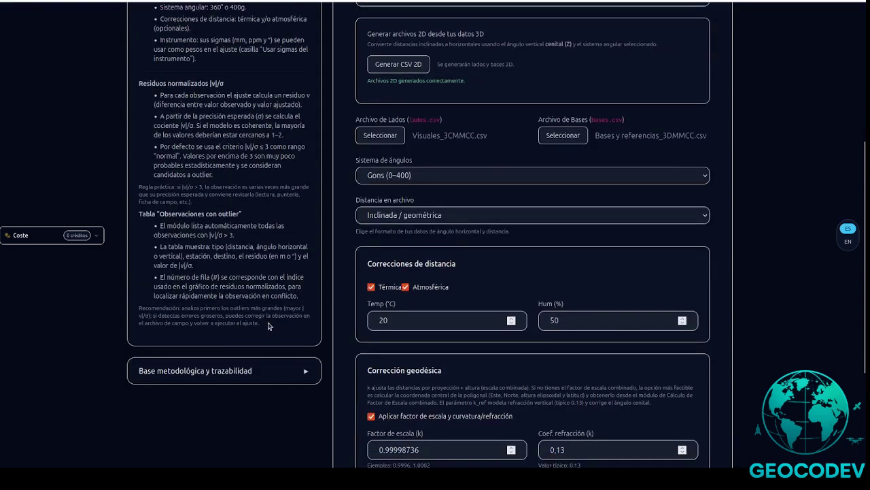
Collapse the Guía rápida and read the Base metodológica y trazabilidad notes through the bibliographic references, closing them when done.
{"action": "scroll", "coordinate": [232, 277], "scroll_direction": "up", "scroll_amount": 4}
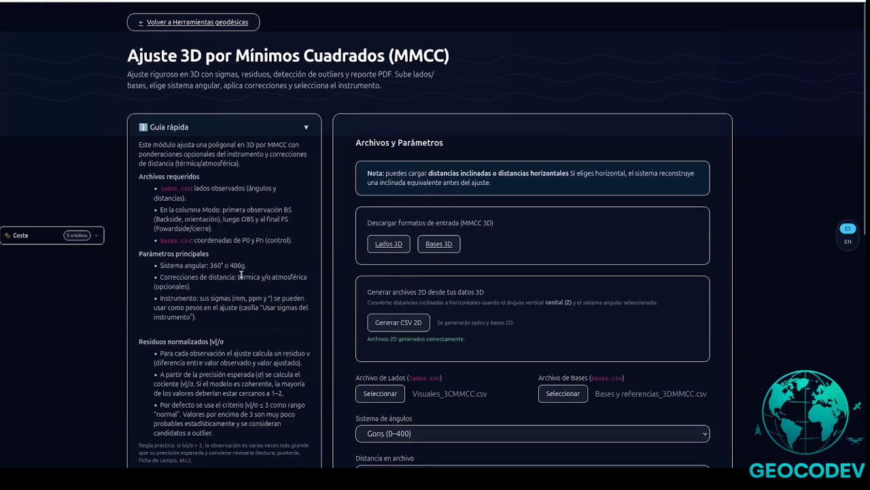
{"action": "left_click", "coordinate": [306, 137]}
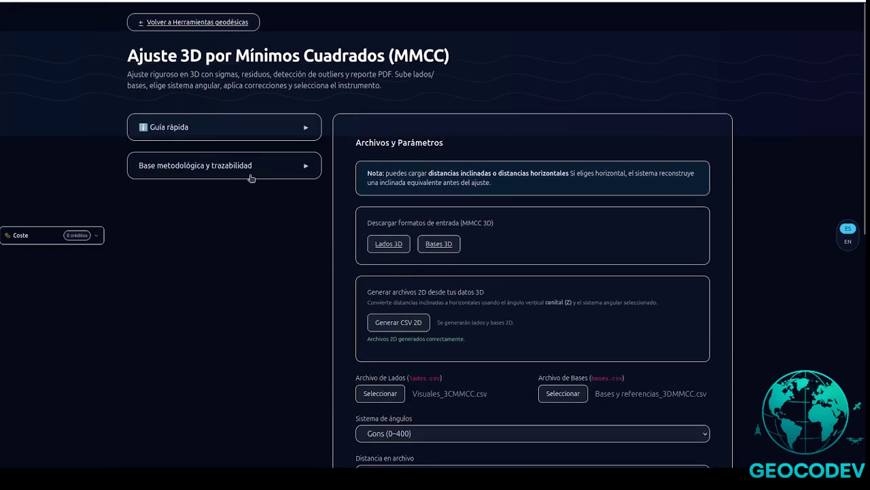
{"action": "left_click", "coordinate": [251, 178]}
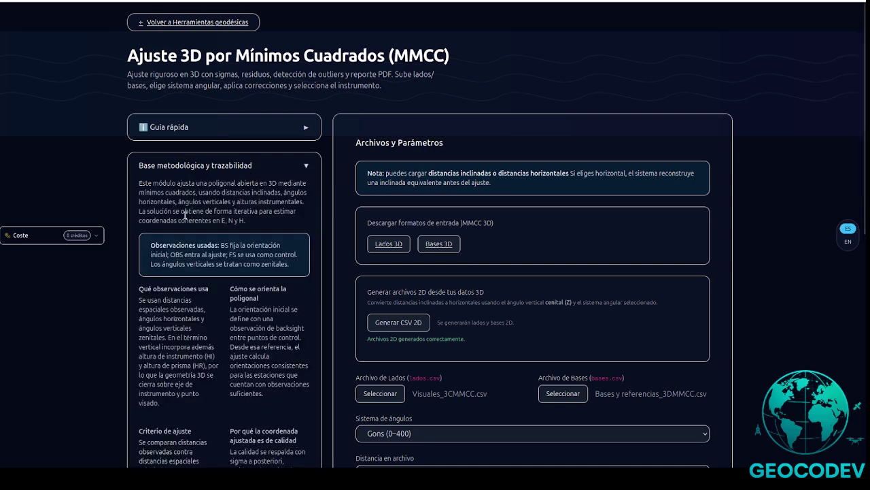
{"action": "scroll", "coordinate": [175, 221], "scroll_direction": "down", "scroll_amount": 1}
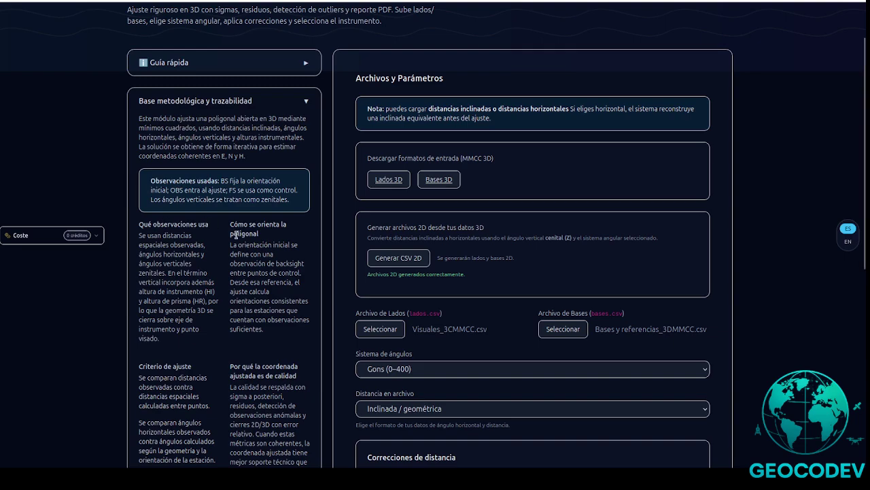
{"action": "scroll", "coordinate": [230, 234], "scroll_direction": "down", "scroll_amount": 5}
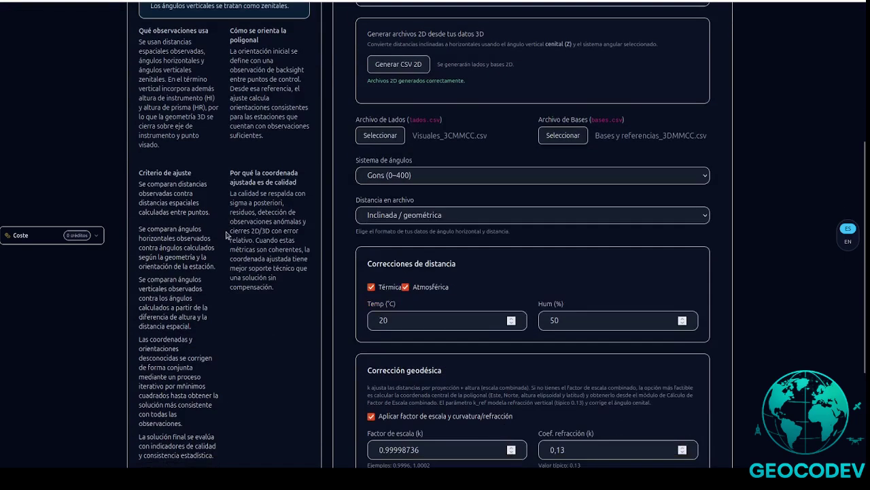
{"action": "left_click_drag", "start_coordinate": [220, 367], "coordinate": [135, 299]}
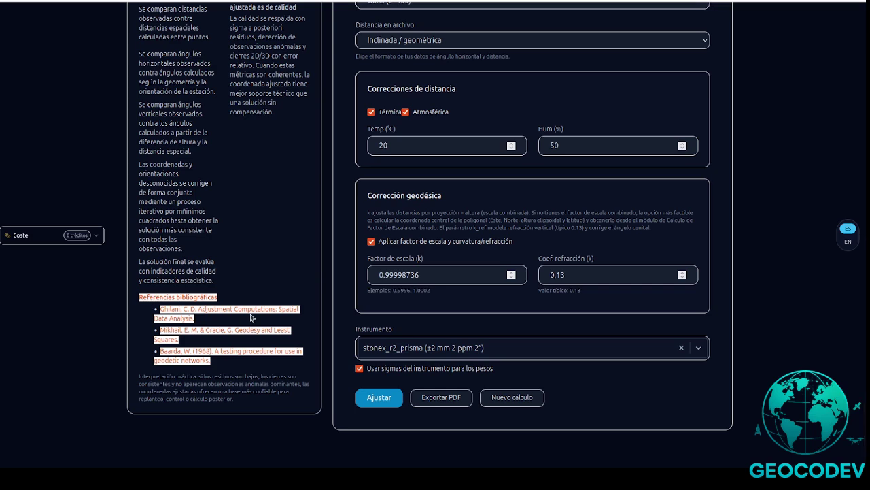
{"action": "scroll", "coordinate": [297, 233], "scroll_direction": "up", "scroll_amount": 7}
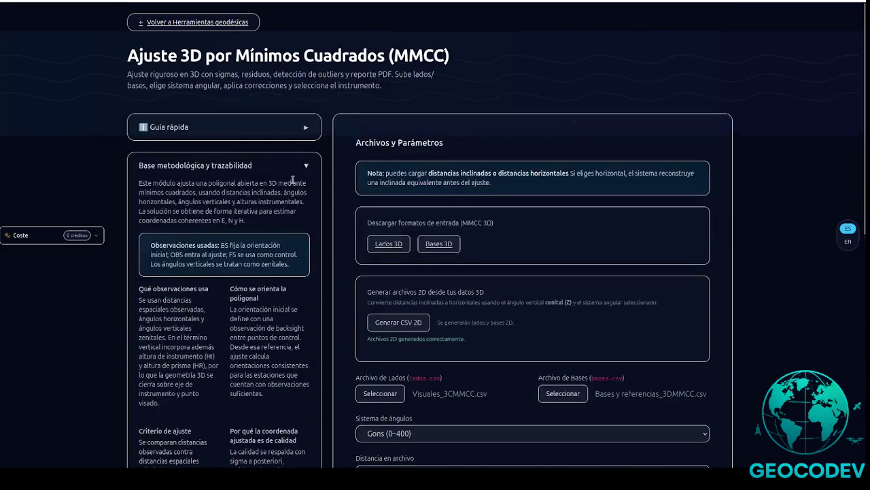
{"action": "left_click", "coordinate": [300, 168]}
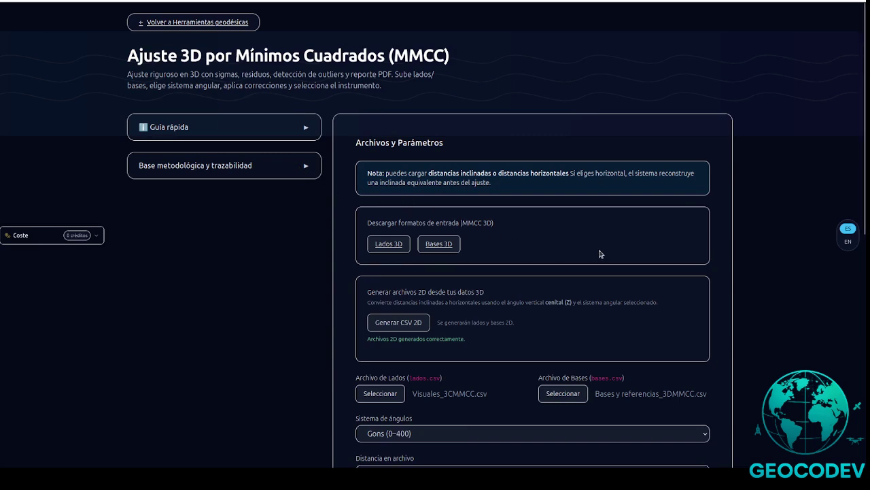
Run the 3D least-squares adjustment with the loaded files, corrections and instrument sigmas.
{"action": "scroll", "coordinate": [598, 251], "scroll_direction": "down", "scroll_amount": 4}
{"action": "scroll", "coordinate": [558, 252], "scroll_direction": "down", "scroll_amount": 2}
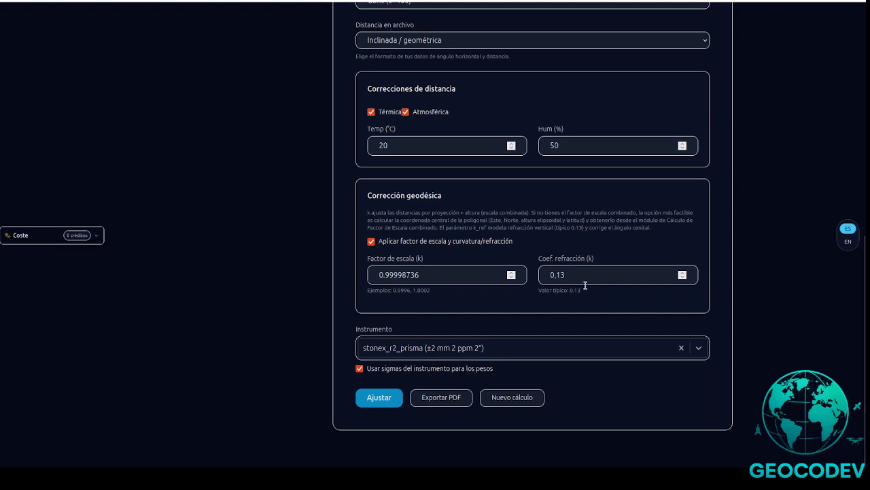
{"action": "left_click", "coordinate": [382, 397]}
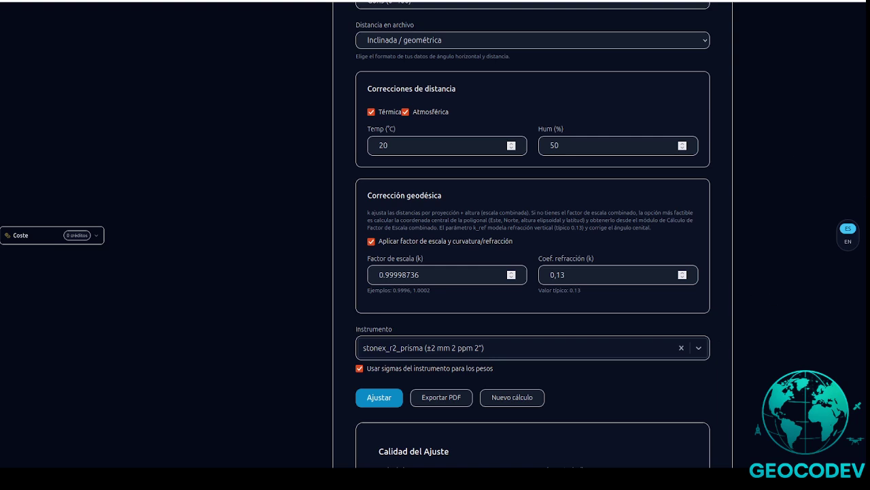
Examine the instrument sigmas (absolute, ppm and angular) in the Calidad del Ajuste results against the chosen instrument.
{"action": "scroll", "coordinate": [436, 315], "scroll_direction": "down", "scroll_amount": 4}
{"action": "left_click_drag", "start_coordinate": [378, 195], "coordinate": [454, 195]}
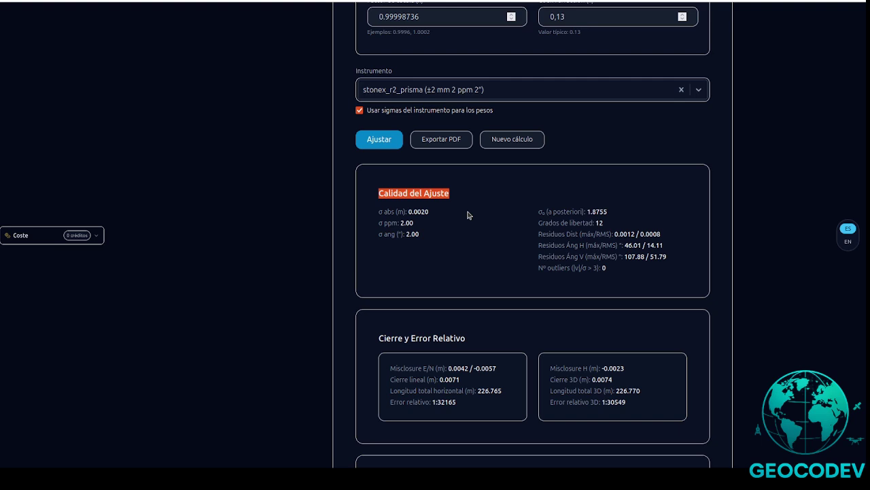
{"action": "left_click", "coordinate": [456, 224]}
{"action": "scroll", "coordinate": [449, 218], "scroll_direction": "down", "scroll_amount": 2}
{"action": "left_click_drag", "start_coordinate": [379, 129], "coordinate": [454, 132]}
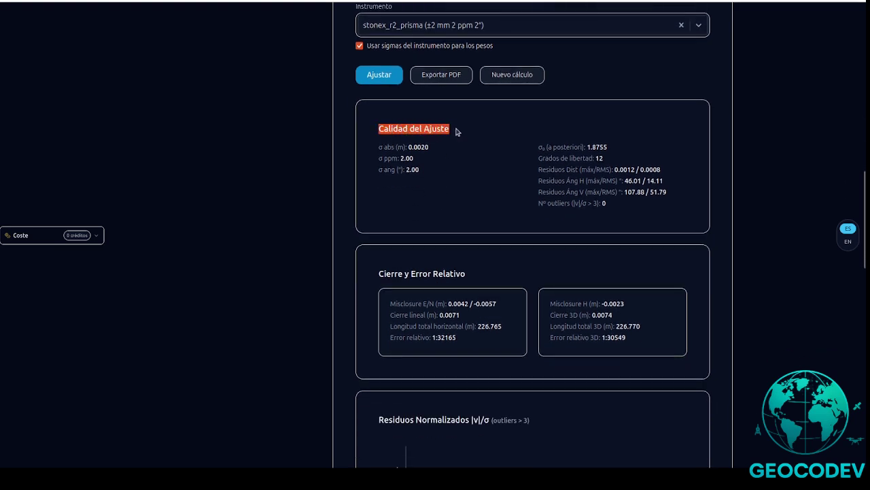
{"action": "left_click", "coordinate": [381, 147]}
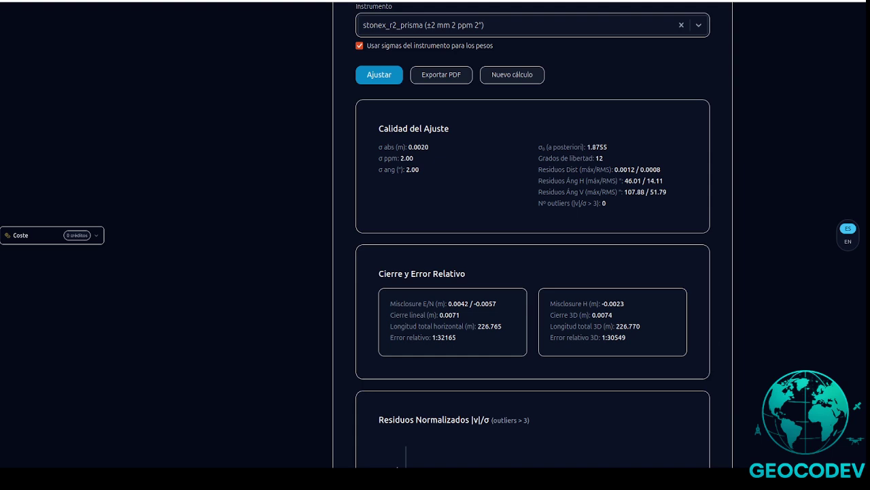
{"action": "scroll", "coordinate": [422, 157], "scroll_direction": "down", "scroll_amount": 1}
{"action": "left_click_drag", "start_coordinate": [379, 106], "coordinate": [421, 113]}
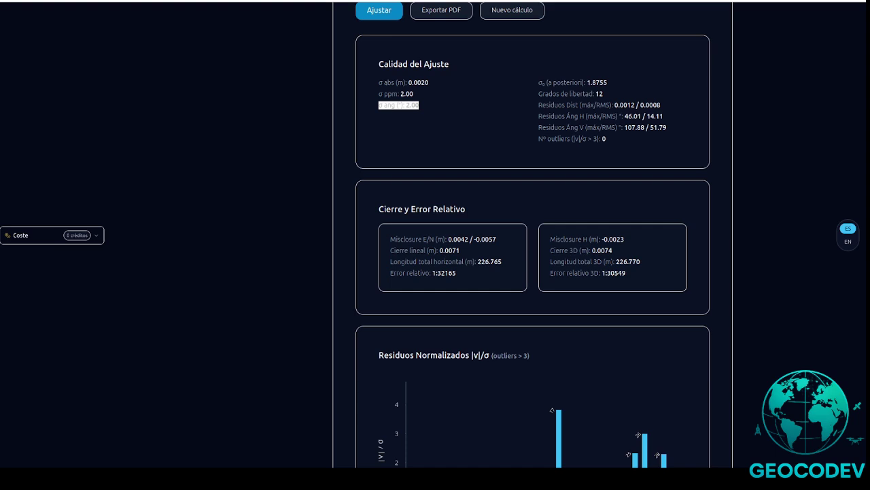
{"action": "left_click", "coordinate": [417, 123]}
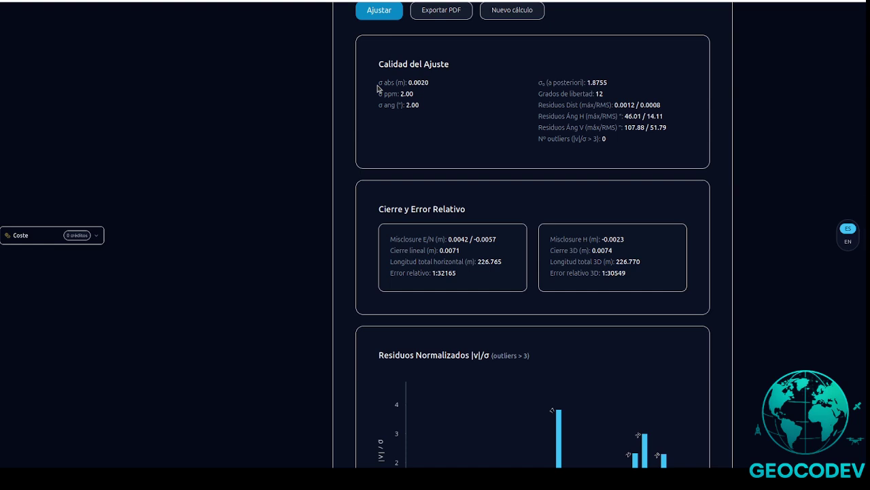
{"action": "scroll", "coordinate": [480, 104], "scroll_direction": "up", "scroll_amount": 3}
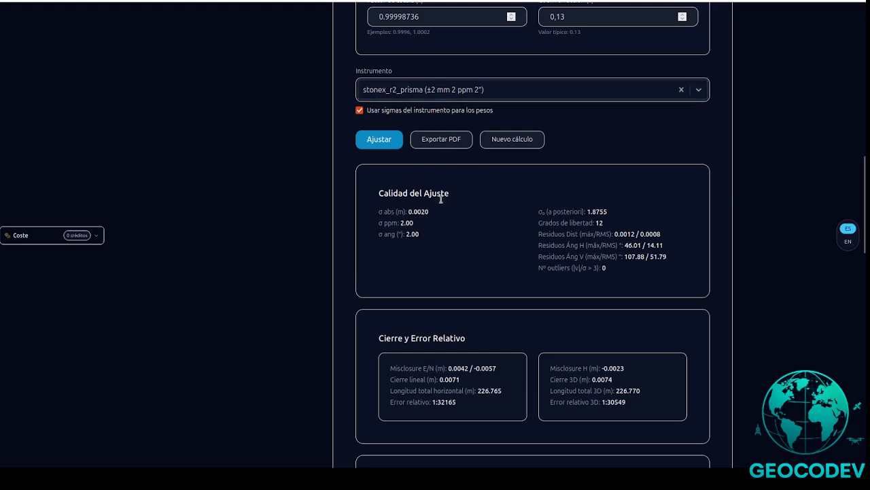
{"action": "scroll", "coordinate": [422, 238], "scroll_direction": "down", "scroll_amount": 1}
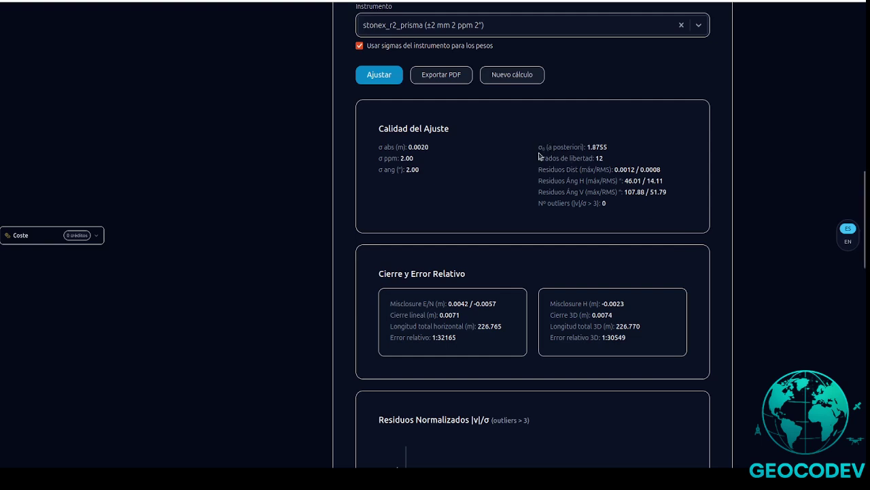
Examine the a posteriori sigma and the degrees of freedom in the adjustment quality results.
{"action": "left_click_drag", "start_coordinate": [538, 147], "coordinate": [604, 150]}
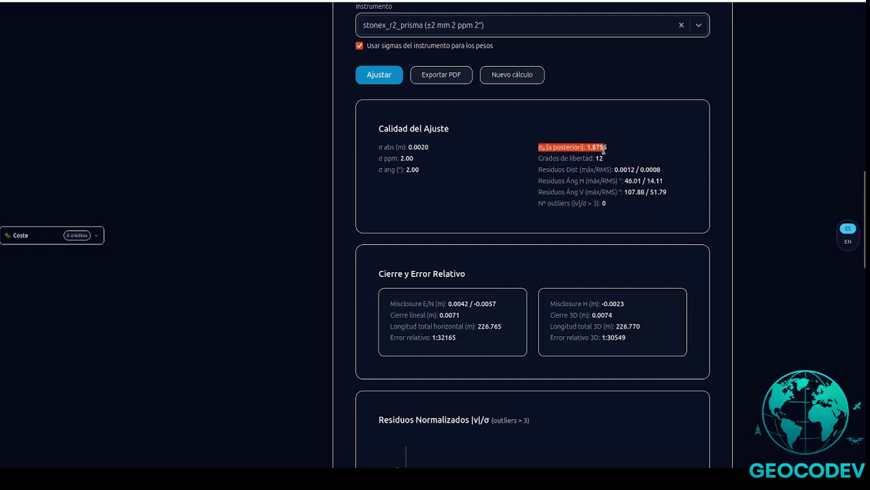
{"action": "left_click", "coordinate": [603, 158]}
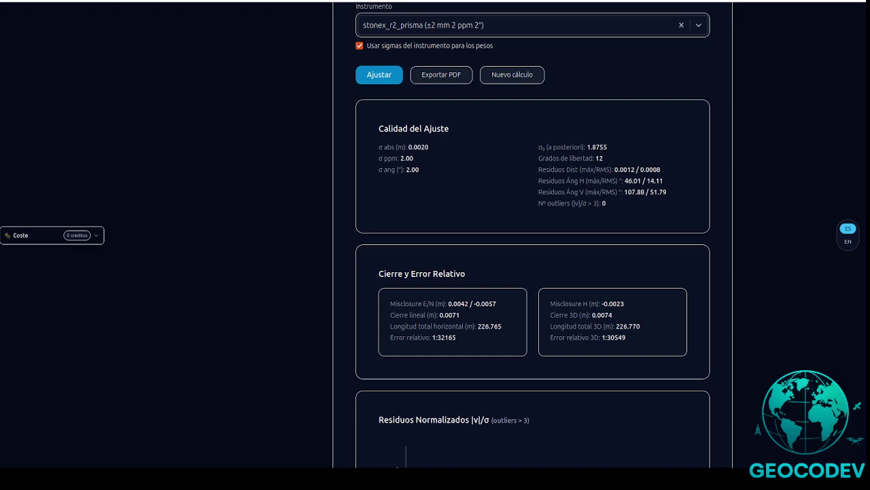
{"action": "left_click_drag", "start_coordinate": [631, 148], "coordinate": [537, 148]}
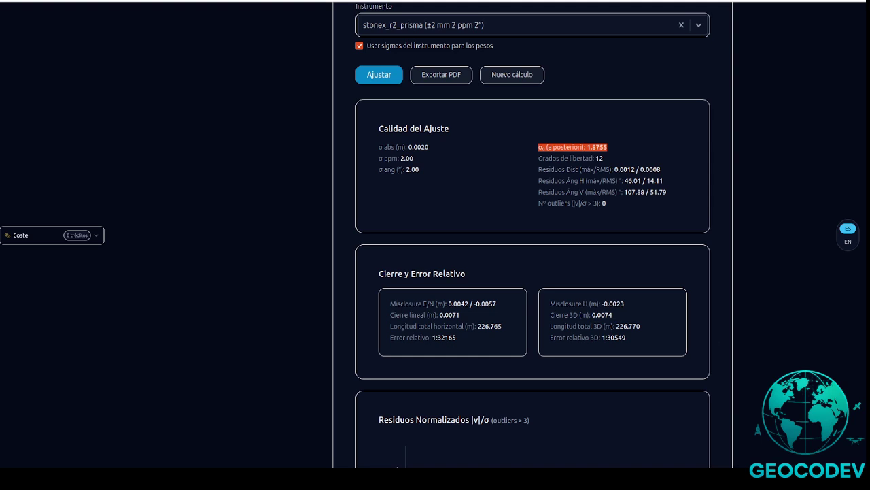
{"action": "left_click", "coordinate": [589, 147]}
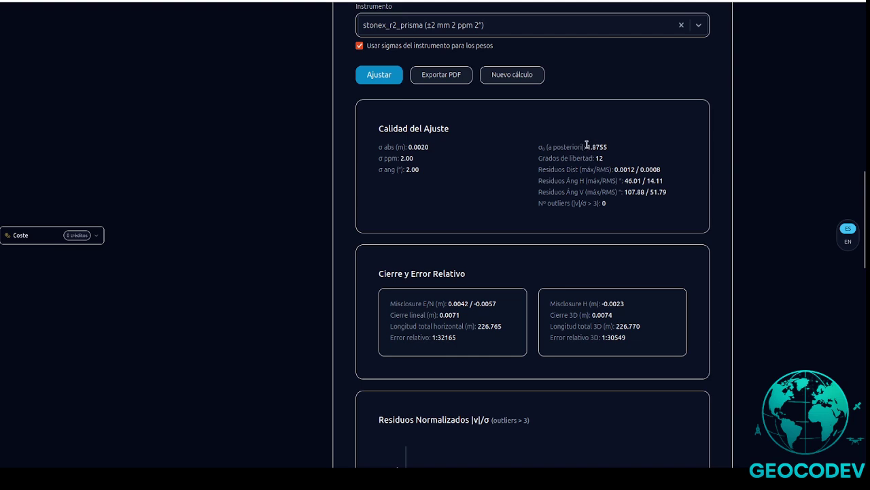
{"action": "left_click_drag", "start_coordinate": [589, 147], "coordinate": [614, 151]}
{"action": "left_click", "coordinate": [595, 146]}
{"action": "left_click_drag", "start_coordinate": [586, 146], "coordinate": [616, 152]}
{"action": "left_click", "coordinate": [556, 158]}
{"action": "left_click_drag", "start_coordinate": [540, 159], "coordinate": [603, 159]}
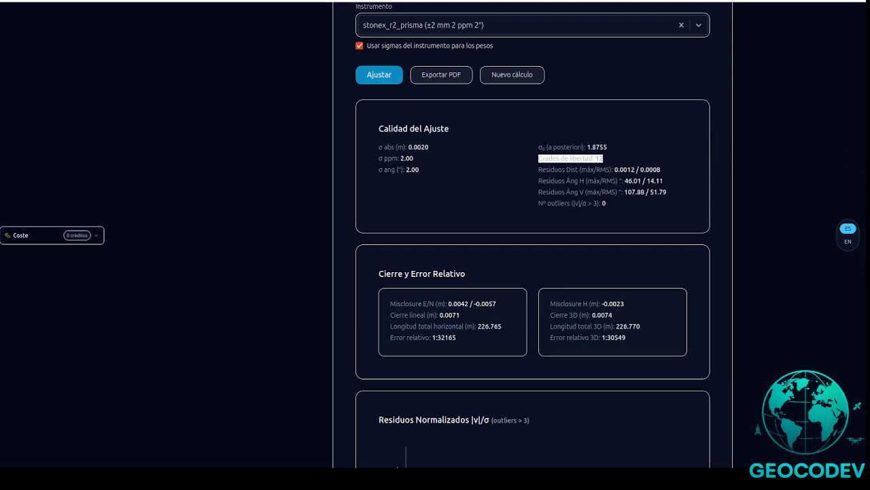
Examine the maximum and RMS residuals for distances, horizontal angles and vertical angles.
{"action": "left_click", "coordinate": [554, 175]}
{"action": "left_click_drag", "start_coordinate": [538, 171], "coordinate": [667, 174]}
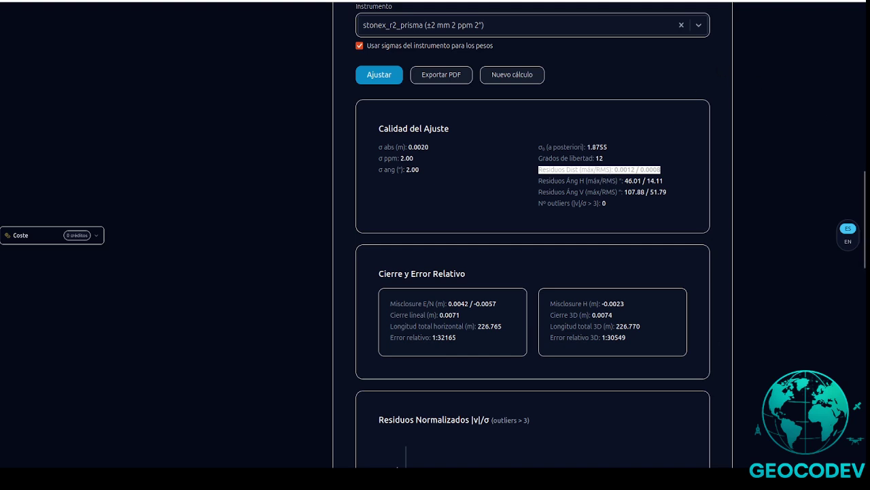
{"action": "left_click_drag", "start_coordinate": [528, 183], "coordinate": [596, 181]}
{"action": "left_click", "coordinate": [587, 181]}
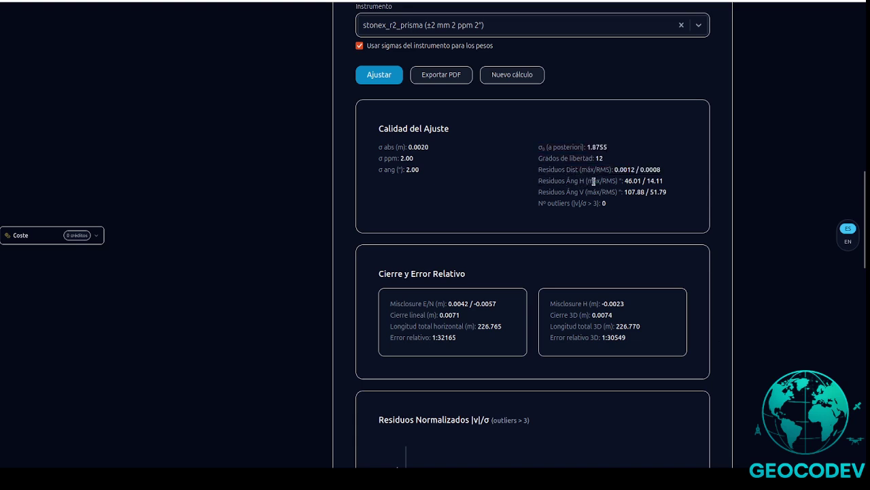
{"action": "left_click_drag", "start_coordinate": [622, 181], "coordinate": [670, 188]}
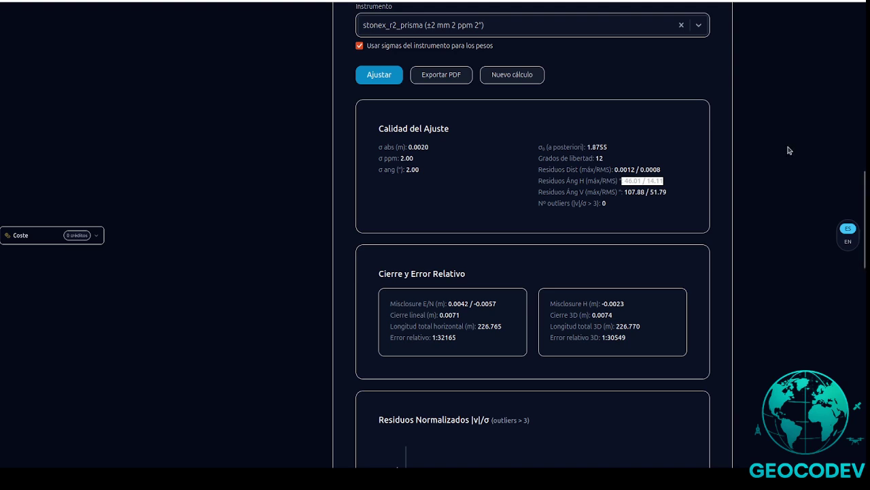
{"action": "left_click", "coordinate": [630, 180]}
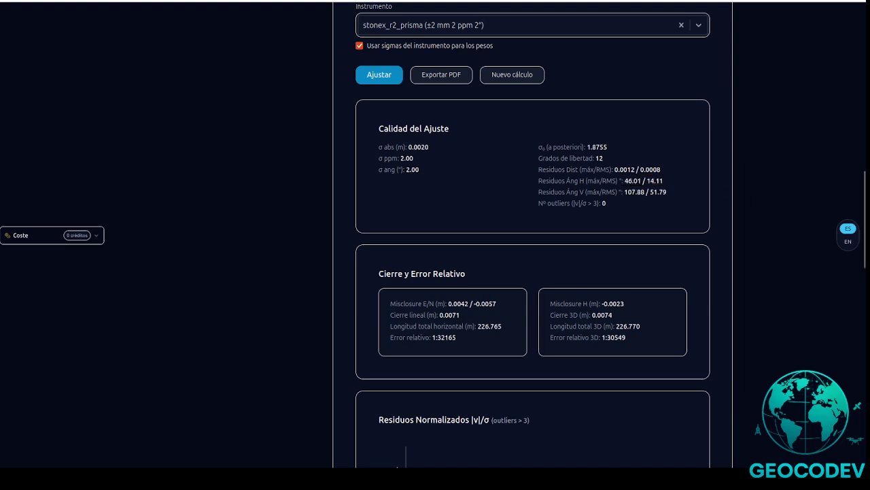
{"action": "left_click_drag", "start_coordinate": [536, 192], "coordinate": [666, 196]}
{"action": "left_click", "coordinate": [588, 191]}
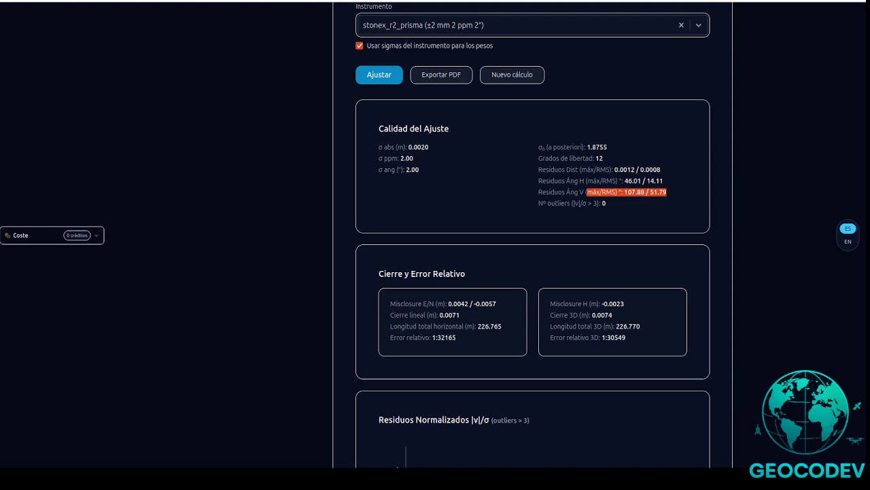
Check the number of outliers reported under the |v|/σ > 3 criterion.
{"action": "left_click", "coordinate": [587, 217]}
{"action": "left_click_drag", "start_coordinate": [538, 203], "coordinate": [610, 207]}
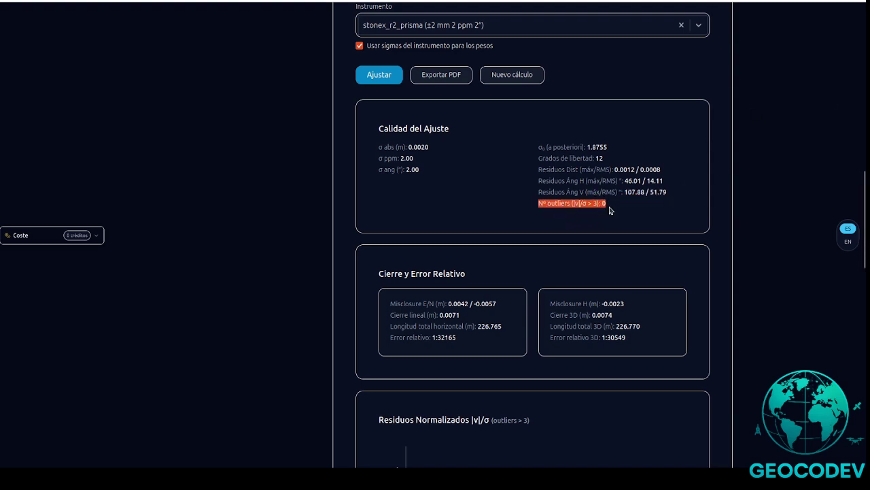
{"action": "left_click", "coordinate": [605, 205]}
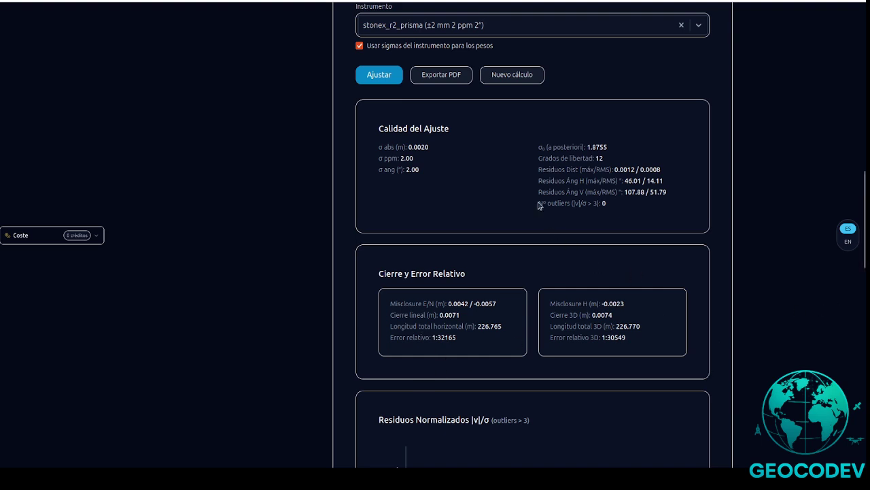
{"action": "left_click_drag", "start_coordinate": [537, 203], "coordinate": [633, 202]}
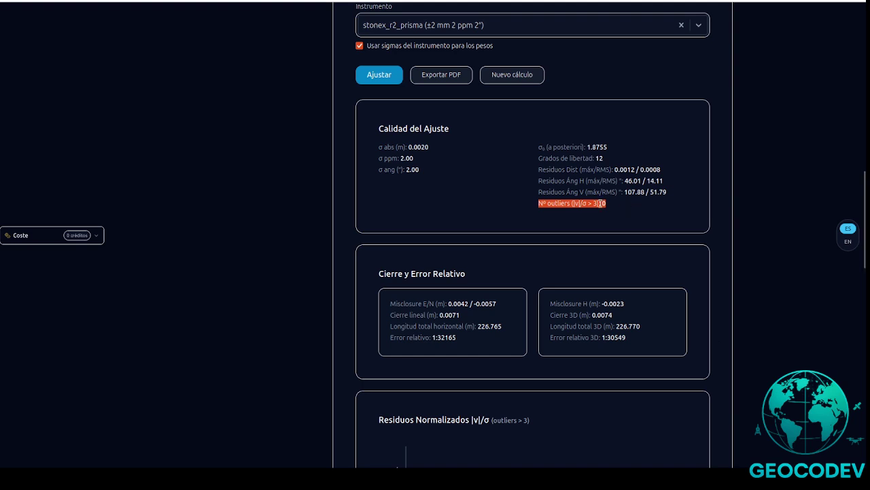
{"action": "left_click", "coordinate": [603, 202]}
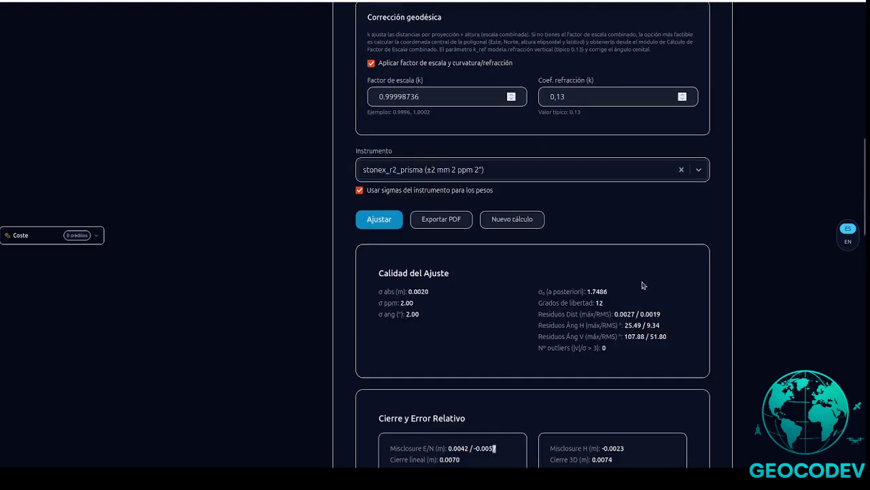
Examine the E/N misclosure and the linear closure in the Cierre y Error Relativo results.
{"action": "scroll", "coordinate": [641, 286], "scroll_direction": "down", "scroll_amount": 4}
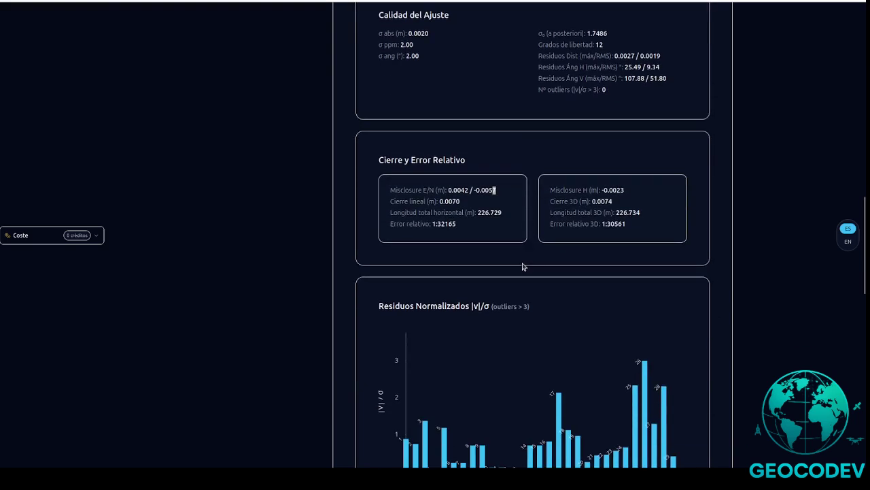
{"action": "left_click", "coordinate": [435, 188]}
{"action": "left_click_drag", "start_coordinate": [390, 189], "coordinate": [433, 192]}
{"action": "left_click", "coordinate": [451, 191]}
{"action": "left_click_drag", "start_coordinate": [498, 191], "coordinate": [375, 193]}
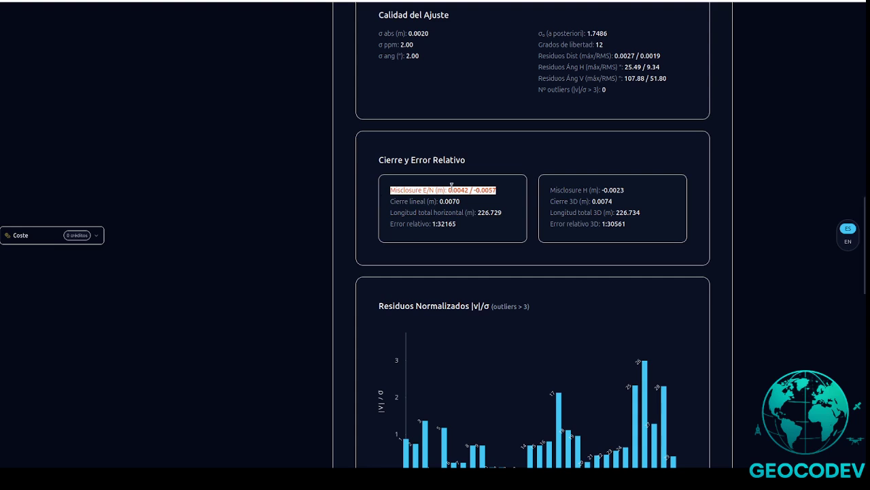
{"action": "left_click", "coordinate": [480, 191]}
{"action": "left_click_drag", "start_coordinate": [464, 193], "coordinate": [468, 193]}
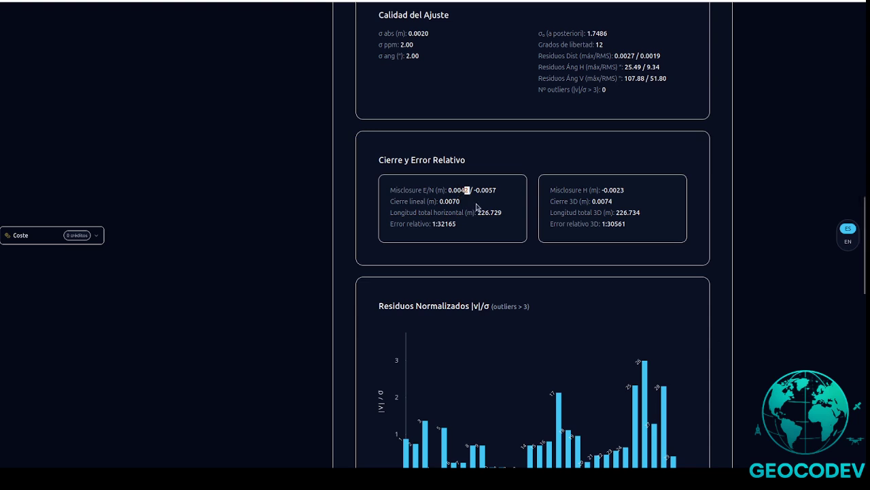
{"action": "left_click_drag", "start_coordinate": [440, 202], "coordinate": [466, 206]}
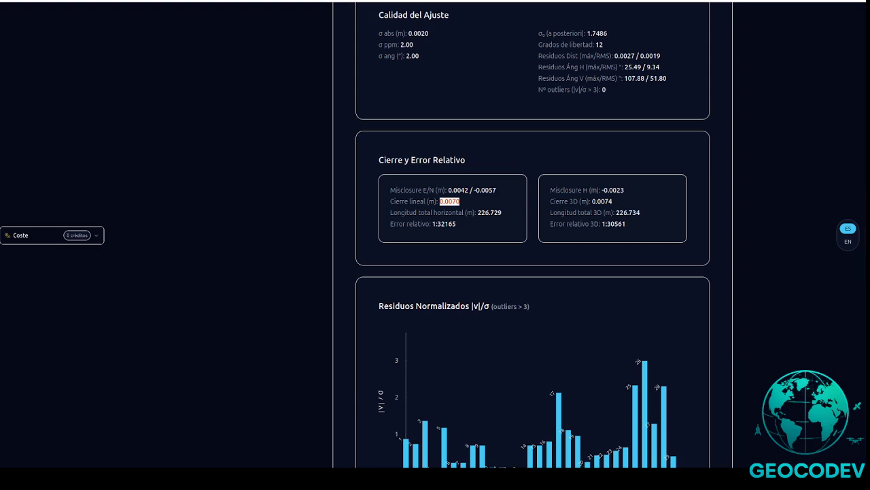
Examine the total horizontal length and the relative error in the Cierre y Error Relativo results.
{"action": "left_click_drag", "start_coordinate": [502, 212], "coordinate": [475, 213]}
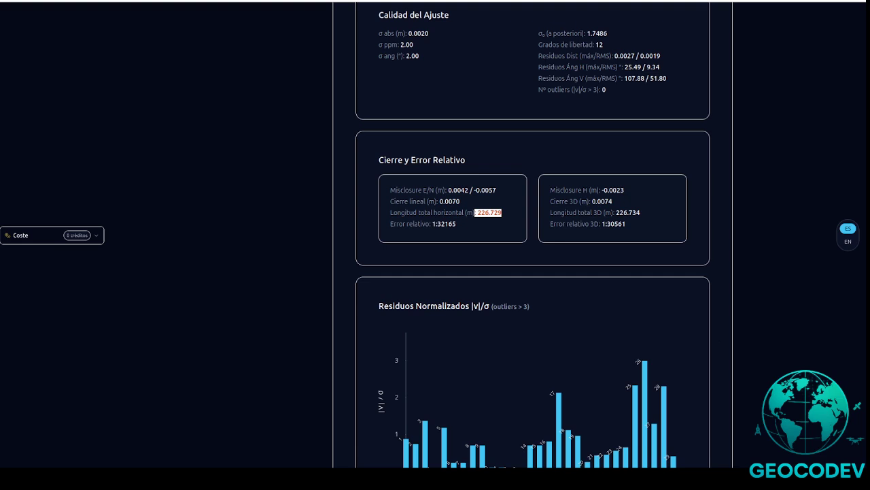
{"action": "left_click_drag", "start_coordinate": [456, 224], "coordinate": [390, 223]}
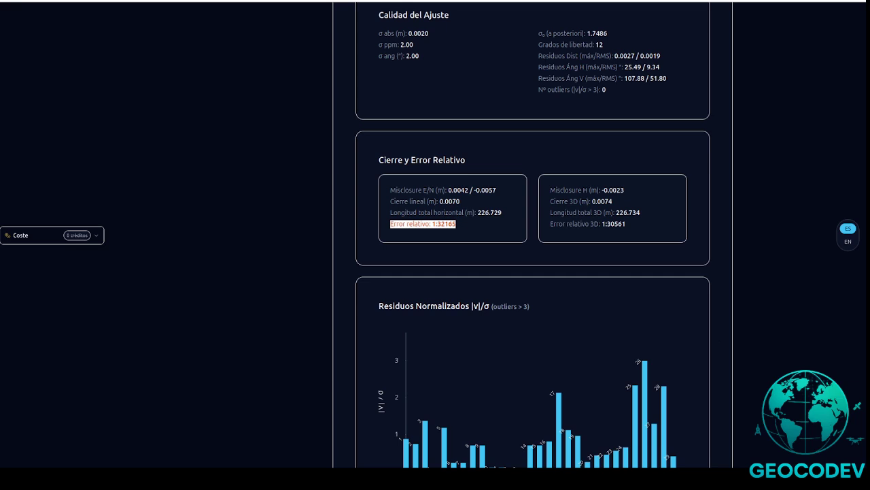
{"action": "left_click", "coordinate": [450, 225]}
{"action": "left_click_drag", "start_coordinate": [437, 224], "coordinate": [459, 227]}
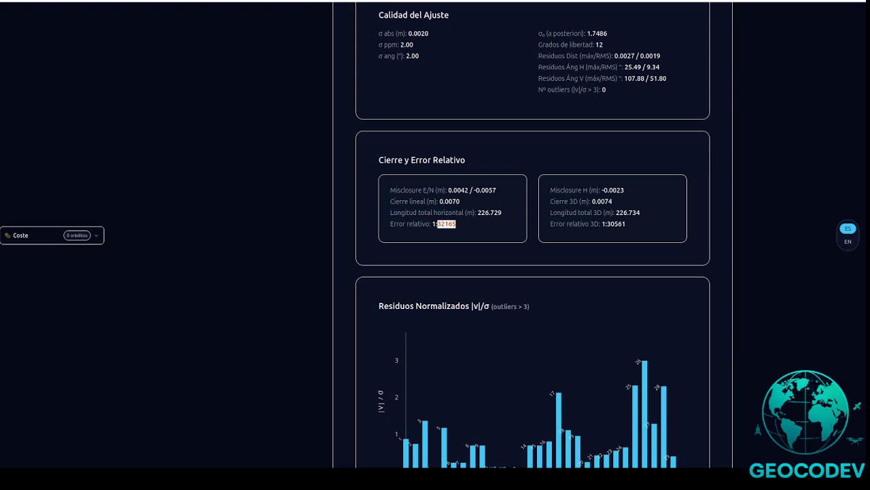
{"action": "left_click", "coordinate": [608, 199]}
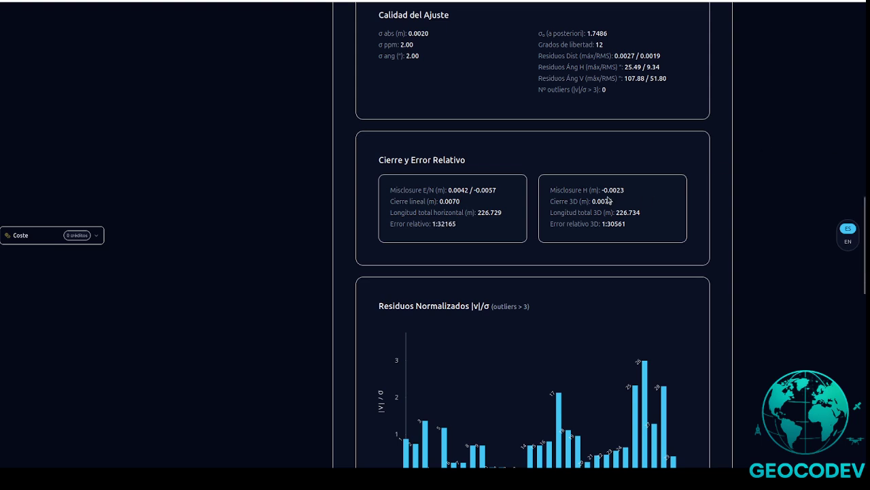
Examine the height misclosure, the 3D closure and the total 3D length of the traverse.
{"action": "scroll", "coordinate": [608, 200], "scroll_direction": "down", "scroll_amount": 1}
{"action": "left_click_drag", "start_coordinate": [551, 125], "coordinate": [638, 128]}
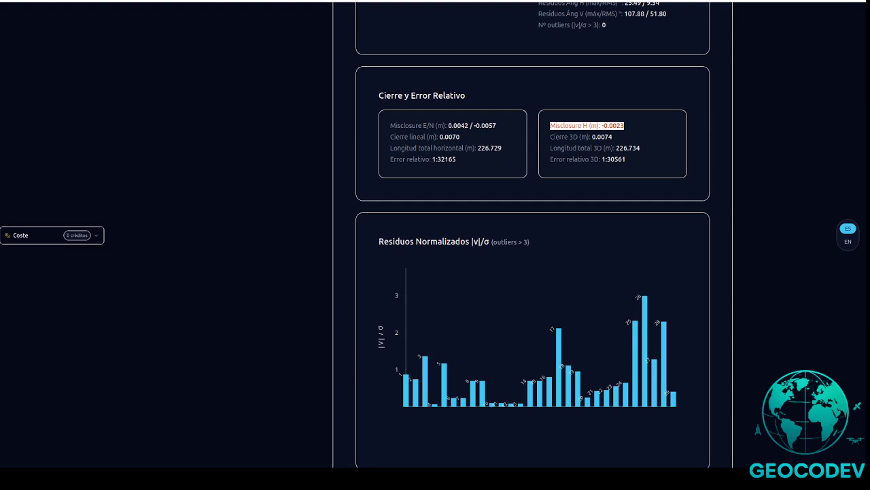
{"action": "left_click_drag", "start_coordinate": [550, 136], "coordinate": [613, 139]}
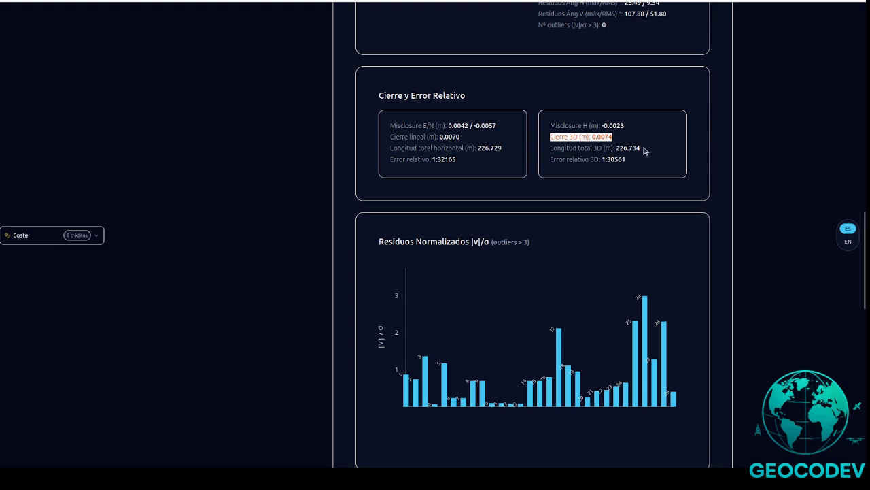
{"action": "left_click_drag", "start_coordinate": [642, 148], "coordinate": [548, 149]}
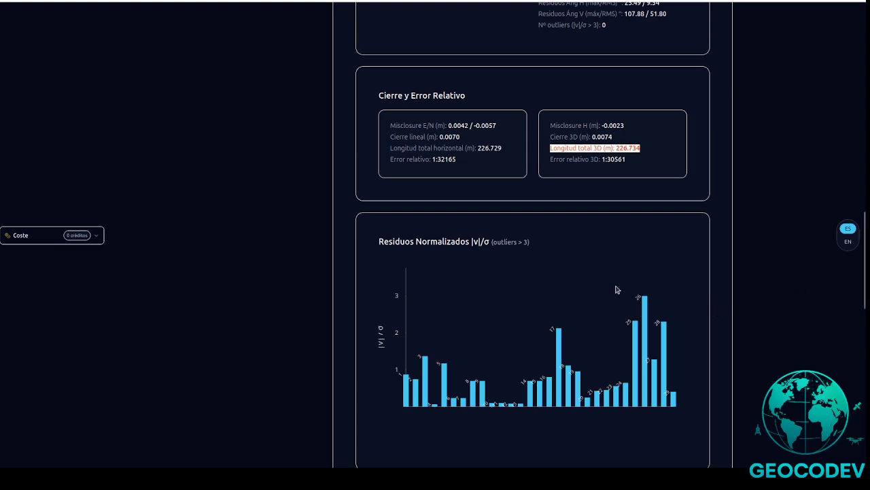
Examine the 3D relative error of the traverse.
{"action": "left_click", "coordinate": [552, 161]}
{"action": "left_click_drag", "start_coordinate": [552, 160], "coordinate": [630, 167]}
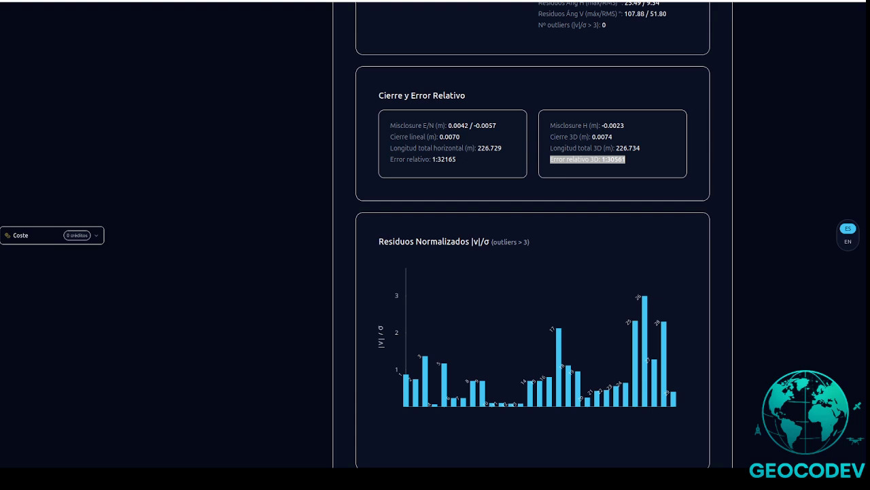
{"action": "left_click", "coordinate": [598, 157]}
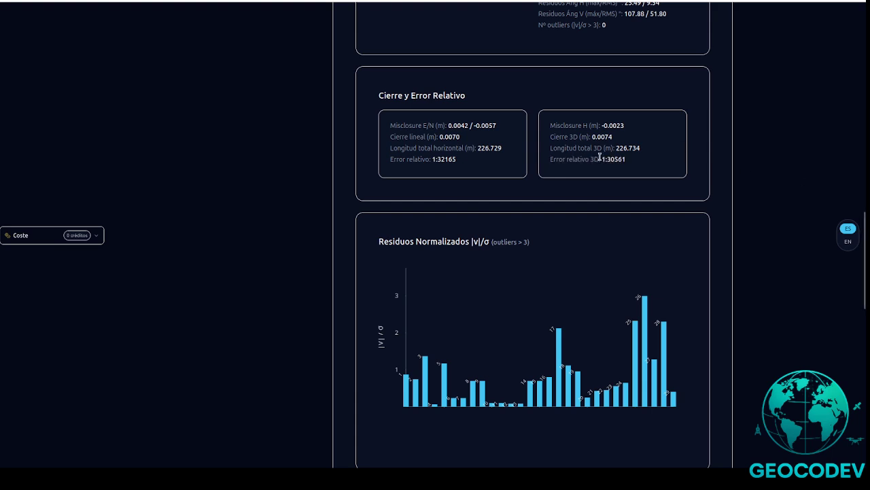
{"action": "left_click_drag", "start_coordinate": [593, 159], "coordinate": [632, 171]}
Examine the Residuos Normalizados |v|/σ chart against the outlier threshold of 3.
{"action": "scroll", "coordinate": [796, 90], "scroll_direction": "down", "scroll_amount": 2}
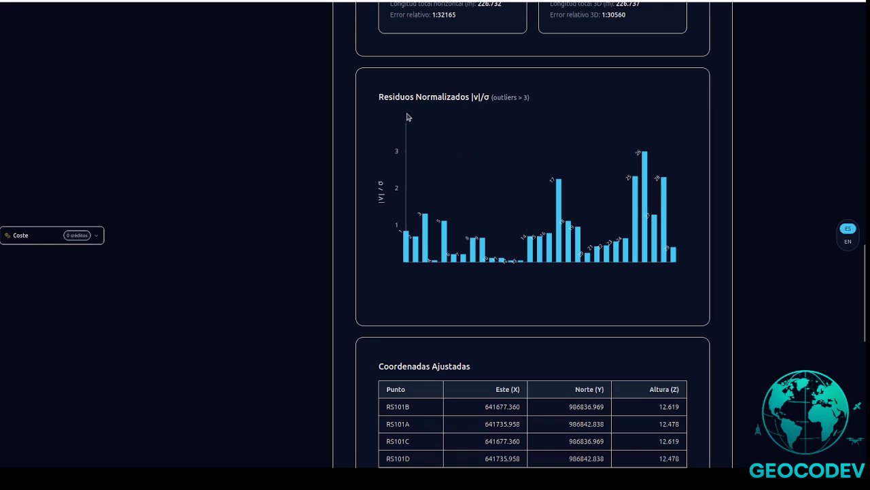
{"action": "left_click_drag", "start_coordinate": [379, 95], "coordinate": [500, 97]}
{"action": "left_click", "coordinate": [499, 97]}
{"action": "scroll", "coordinate": [632, 246], "scroll_direction": "down", "scroll_amount": 1}
{"action": "scroll", "coordinate": [633, 246], "scroll_direction": "up", "scroll_amount": 2}
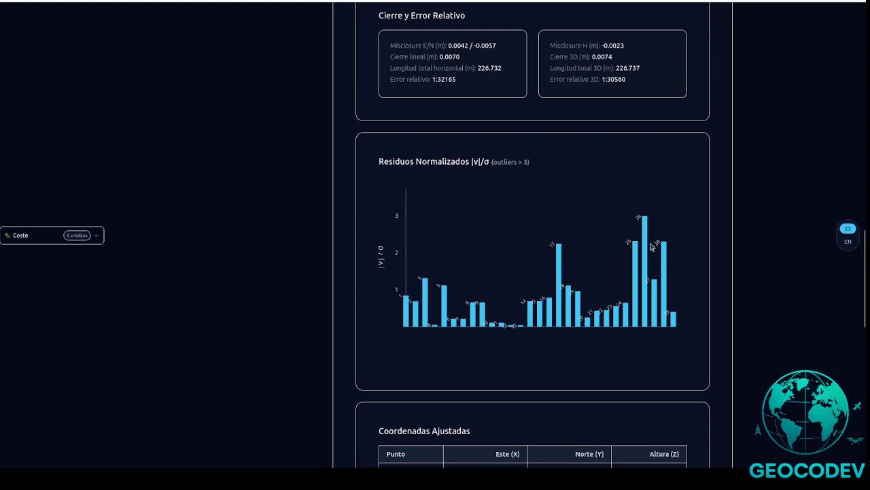
Examine the adjusted coordinates table and the sketch of the adjusted traverse.
{"action": "scroll", "coordinate": [476, 218], "scroll_direction": "down", "scroll_amount": 4}
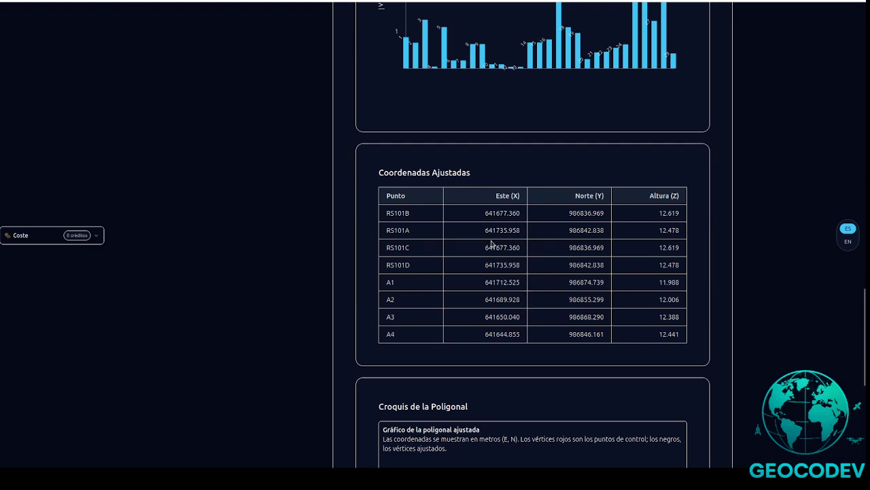
{"action": "scroll", "coordinate": [492, 245], "scroll_direction": "down", "scroll_amount": 3}
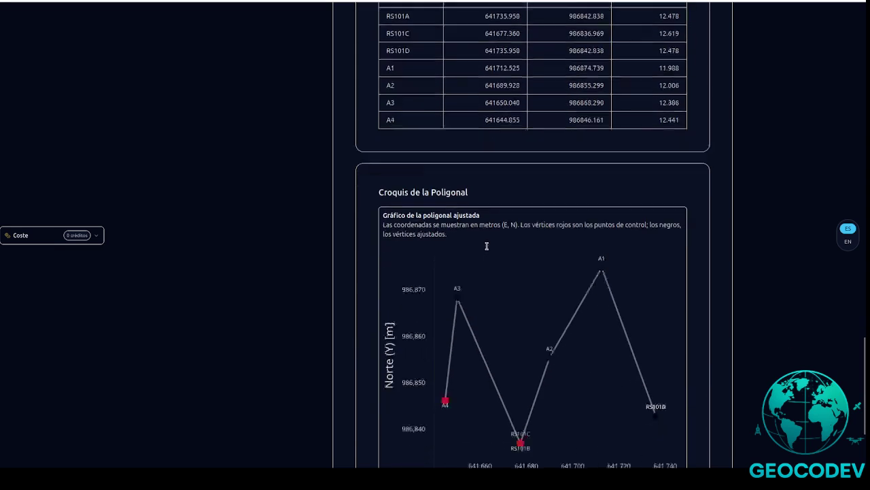
{"action": "scroll", "coordinate": [487, 246], "scroll_direction": "down", "scroll_amount": 2}
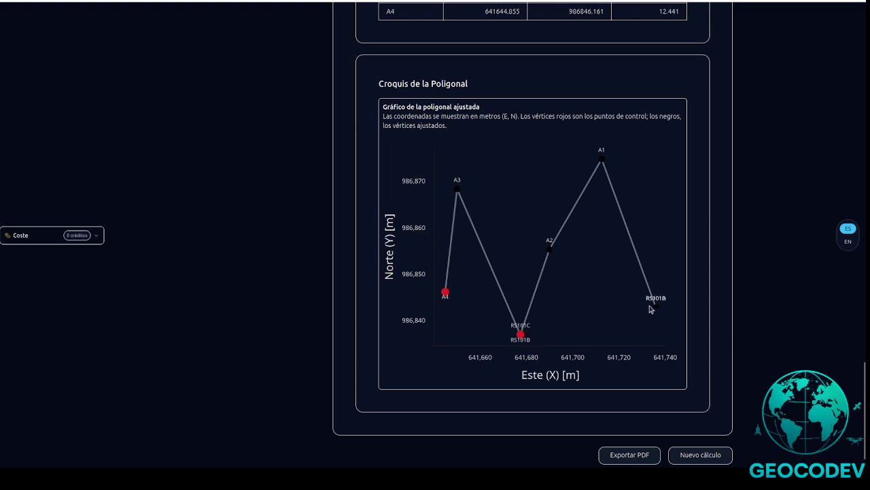
Export the 3D traverse adjustment results as a PDF report and dismiss the downloads list.
{"action": "scroll", "coordinate": [650, 312], "scroll_direction": "down", "scroll_amount": 1}
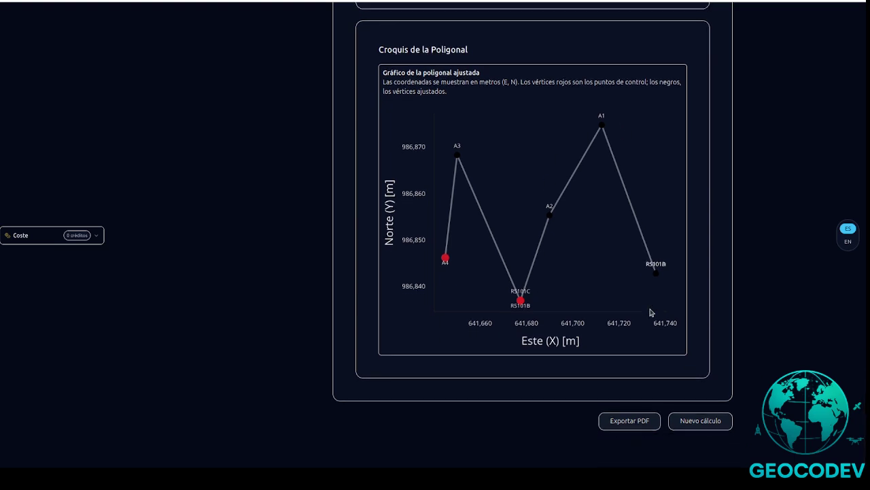
{"action": "left_click", "coordinate": [642, 421]}
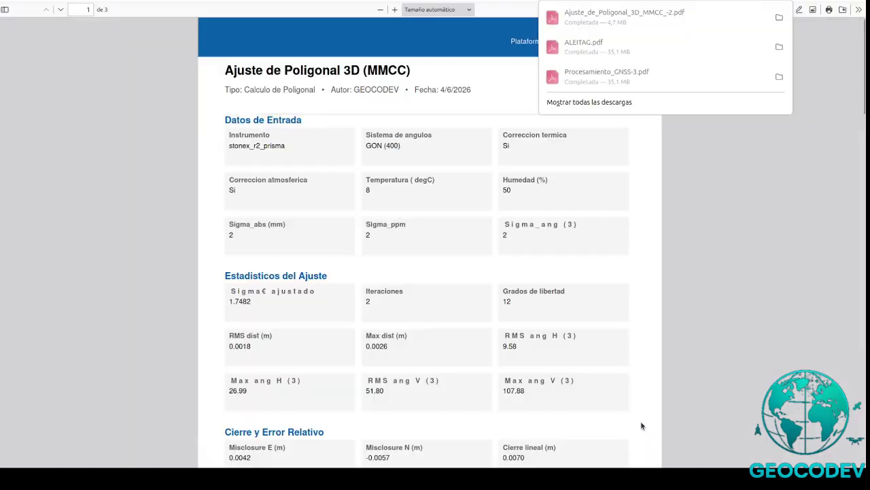
{"action": "left_click", "coordinate": [704, 212]}
Look through the exported PDF report, including its statistics, adjusted coordinates, profile graph and residual tables.
{"action": "scroll", "coordinate": [347, 258], "scroll_direction": "down", "scroll_amount": 15}
{"action": "scroll", "coordinate": [346, 257], "scroll_direction": "down", "scroll_amount": 9}
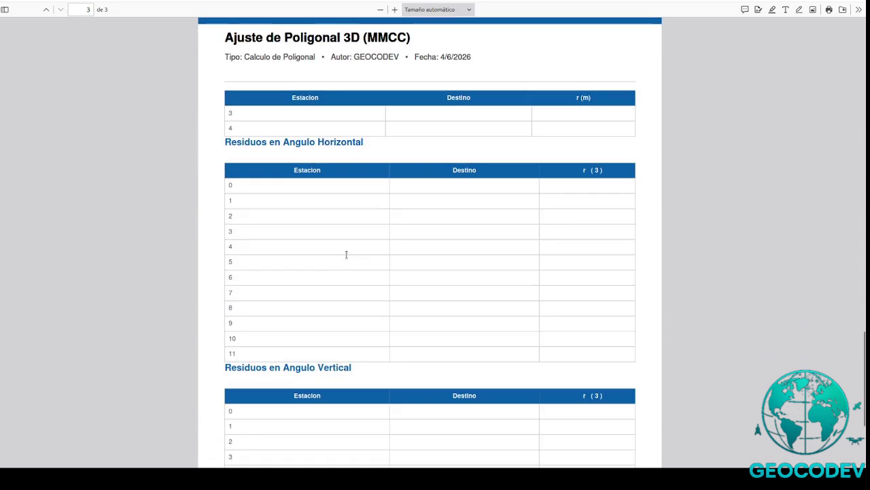
{"action": "scroll", "coordinate": [346, 258], "scroll_direction": "up", "scroll_amount": 17}
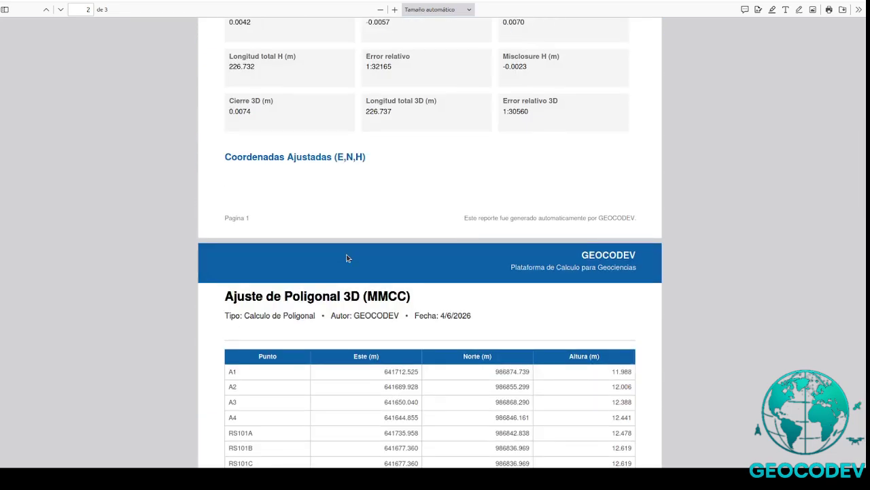
{"action": "scroll", "coordinate": [350, 257], "scroll_direction": "up", "scroll_amount": 4}
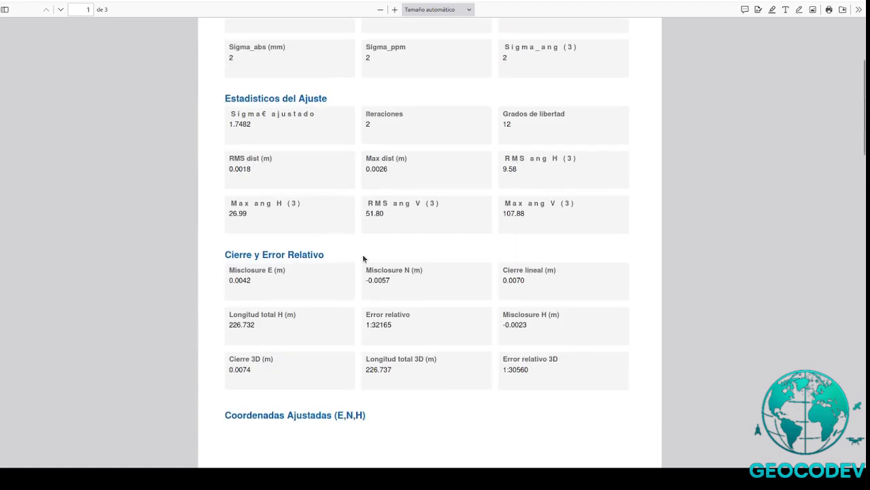
{"action": "scroll", "coordinate": [401, 241], "scroll_direction": "down", "scroll_amount": 12}
{"action": "scroll", "coordinate": [451, 234], "scroll_direction": "up", "scroll_amount": 15}
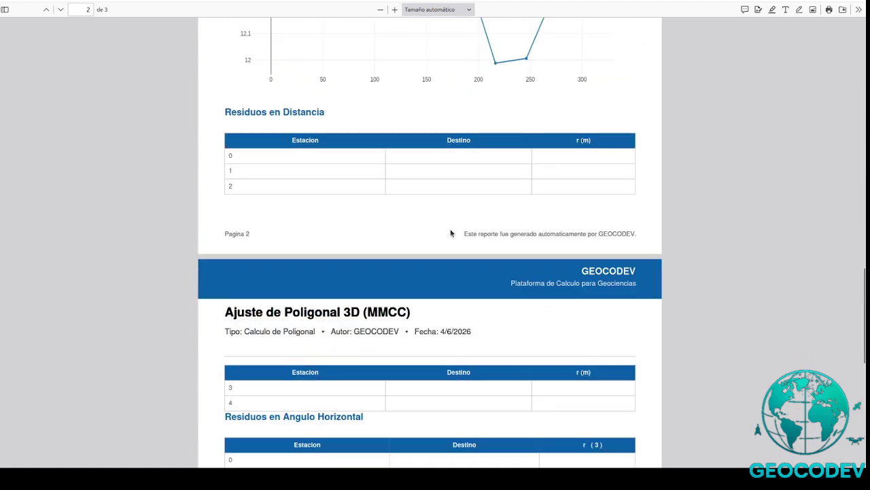
Review the input data, adjustment statistics and closure sections on the report's first page.
{"action": "scroll", "coordinate": [335, 188], "scroll_direction": "up", "scroll_amount": 2}
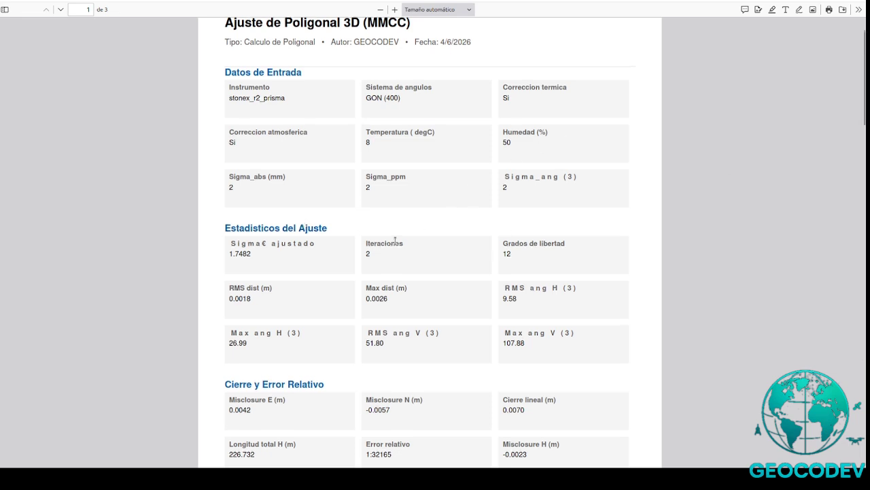
{"action": "scroll", "coordinate": [395, 244], "scroll_direction": "up", "scroll_amount": 1}
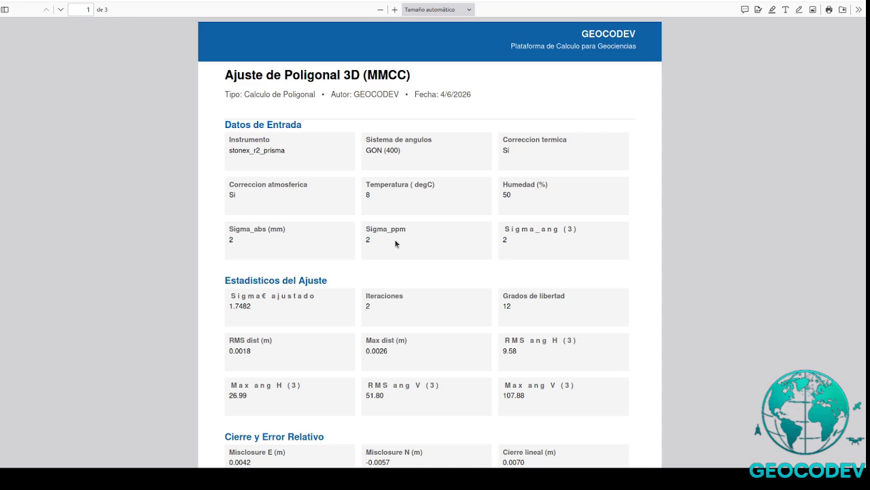
{"action": "scroll", "coordinate": [396, 243], "scroll_direction": "down", "scroll_amount": 1}
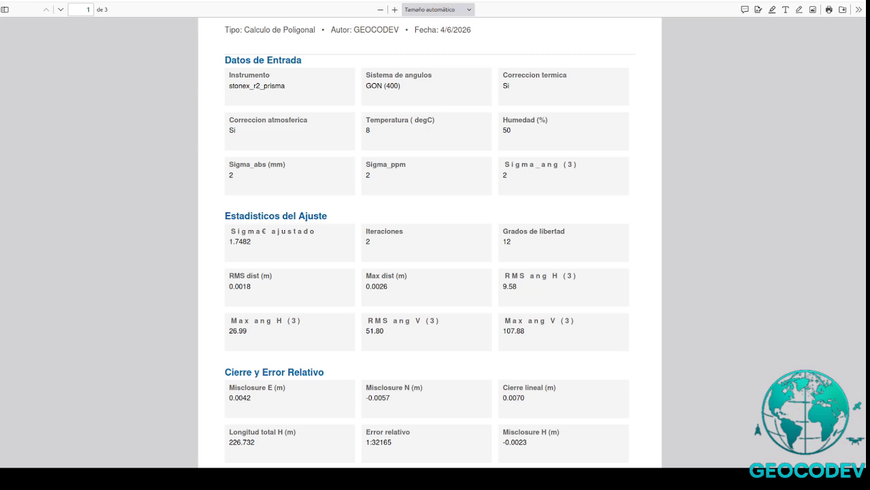
{"action": "scroll", "coordinate": [432, 184], "scroll_direction": "up", "scroll_amount": 2}
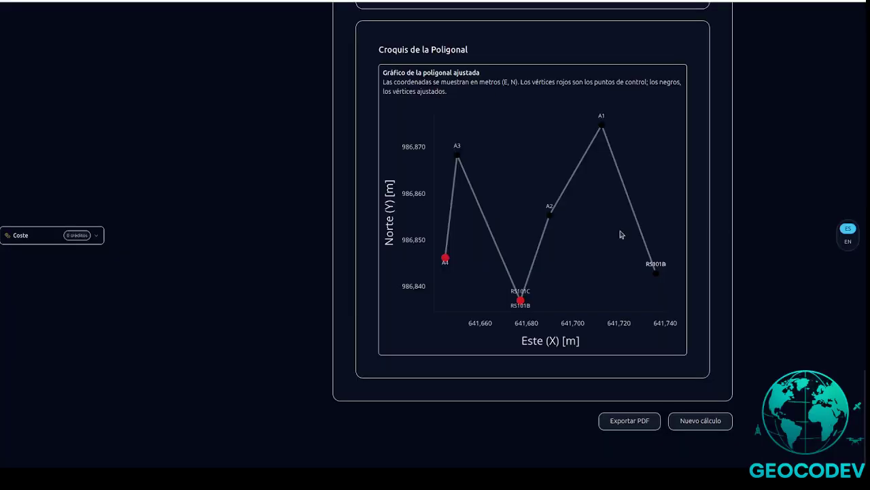
Switch back to the Geocodev adjustment page and review its coordinates, quality results, geodetic correction, instrument and input files.
{"action": "scroll", "coordinate": [561, 243], "scroll_direction": "up", "scroll_amount": 2}
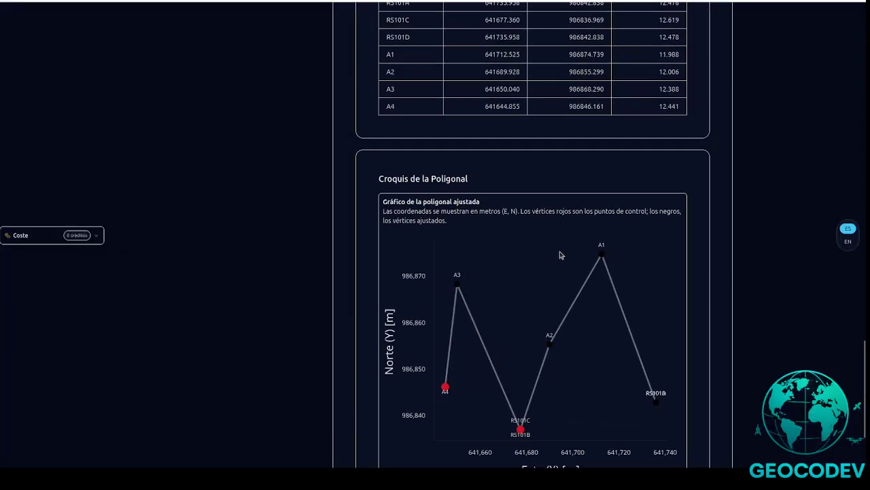
{"action": "scroll", "coordinate": [562, 255], "scroll_direction": "up", "scroll_amount": 2}
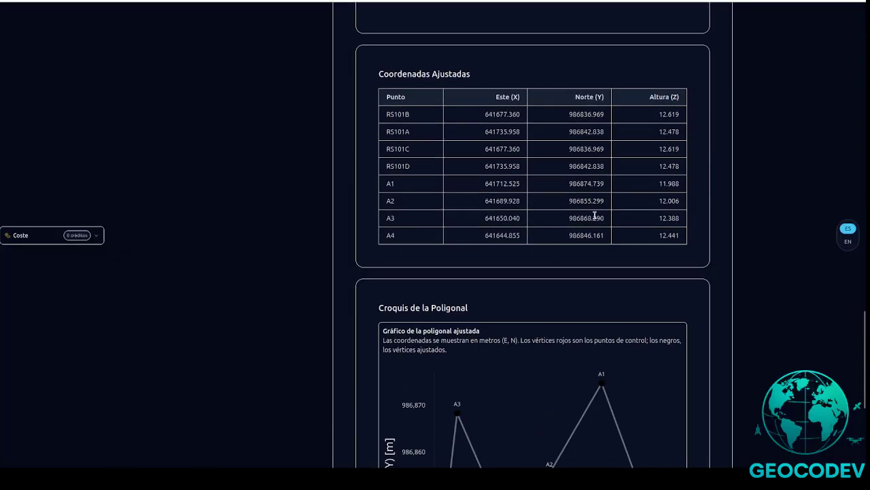
{"action": "scroll", "coordinate": [591, 215], "scroll_direction": "up", "scroll_amount": 8}
{"action": "scroll", "coordinate": [659, 232], "scroll_direction": "up", "scroll_amount": 9}
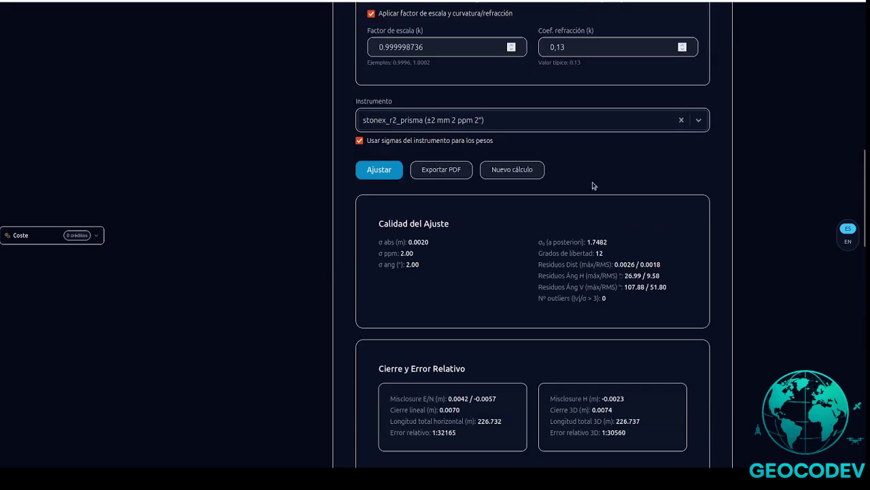
{"action": "scroll", "coordinate": [401, 178], "scroll_direction": "up", "scroll_amount": 1}
{"action": "scroll", "coordinate": [402, 178], "scroll_direction": "down", "scroll_amount": 5}
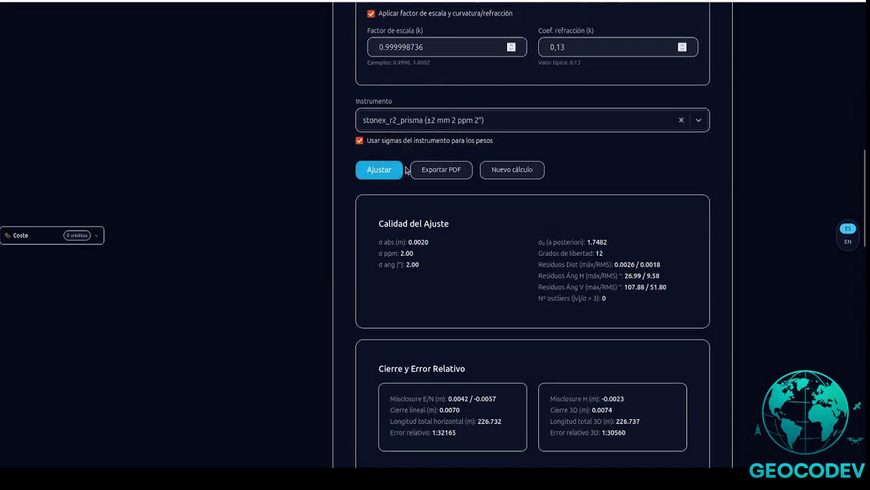
{"action": "scroll", "coordinate": [442, 153], "scroll_direction": "up", "scroll_amount": 2}
{"action": "scroll", "coordinate": [460, 168], "scroll_direction": "down", "scroll_amount": 1}
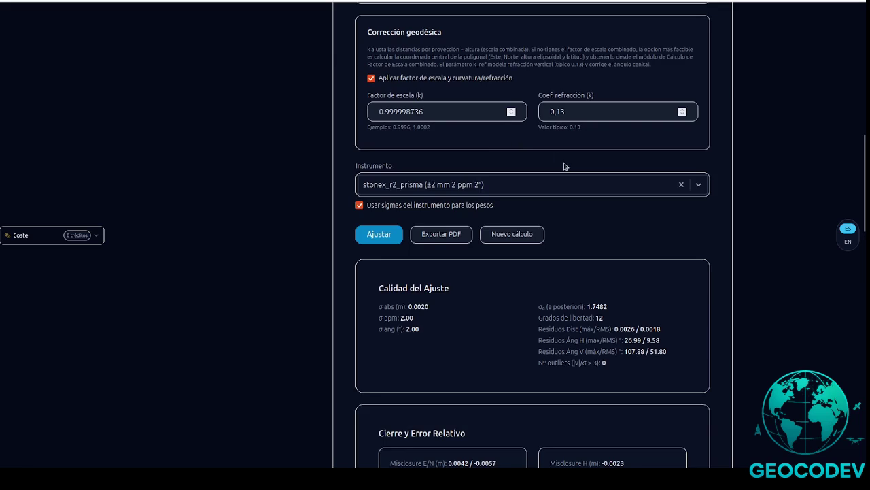
{"action": "scroll", "coordinate": [558, 159], "scroll_direction": "up", "scroll_amount": 15}
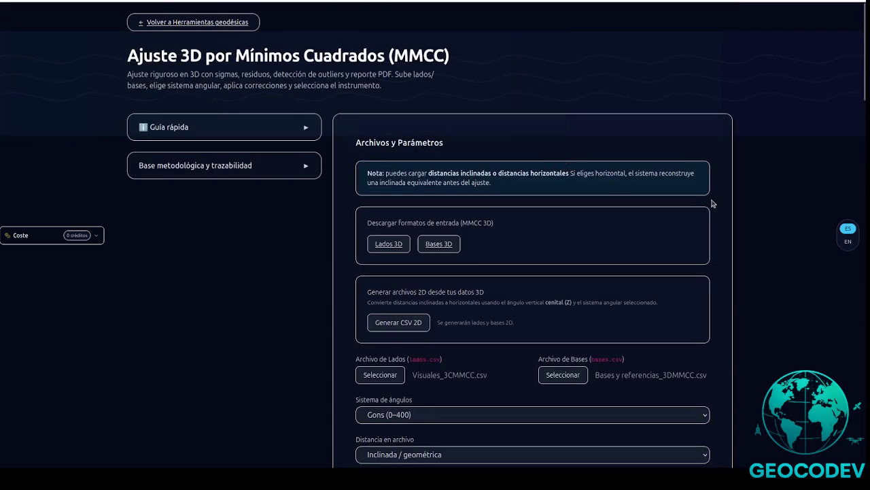
Return to the Geocodev home page, open the contact page and start the Detalles de la Consulta entry.
{"action": "left_click", "coordinate": [151, 26]}
{"action": "left_click", "coordinate": [151, 26]}
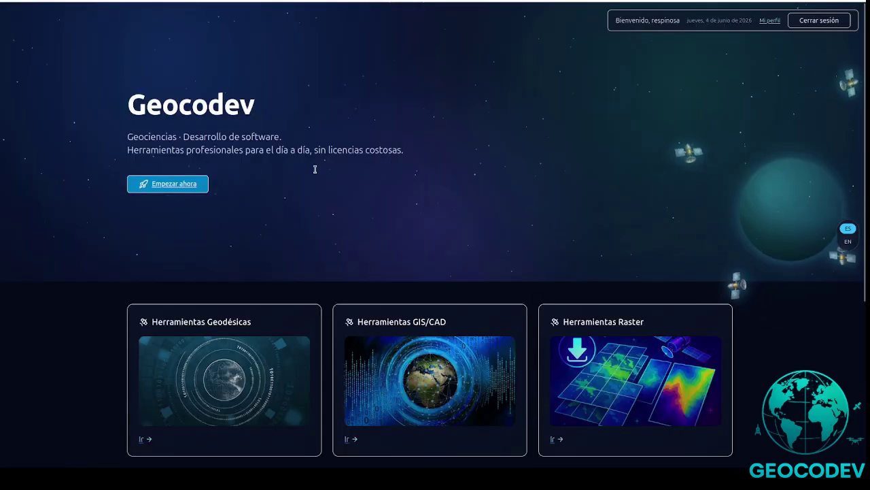
{"action": "scroll", "coordinate": [535, 295], "scroll_direction": "down", "scroll_amount": 3}
{"action": "left_click", "coordinate": [577, 330]}
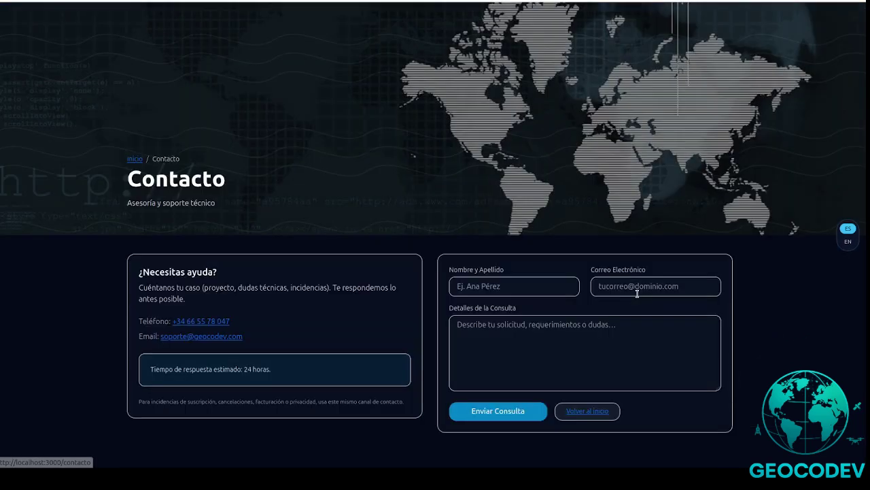
{"action": "left_click", "coordinate": [566, 332]}
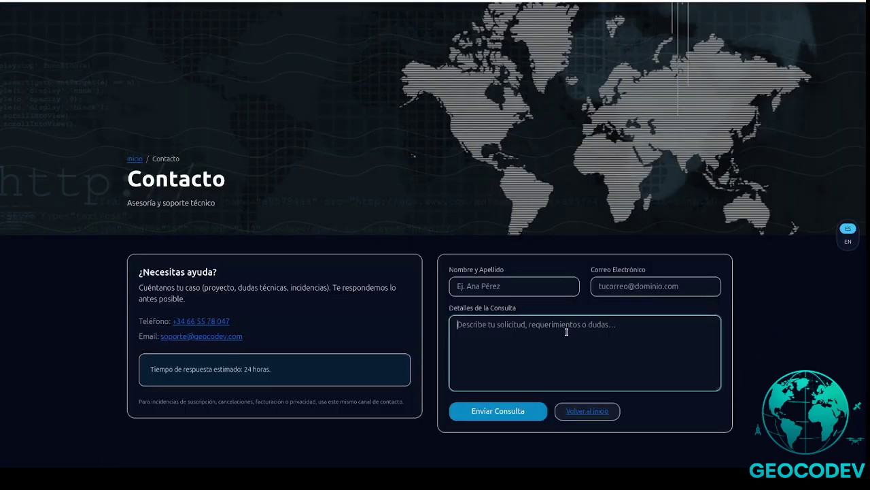